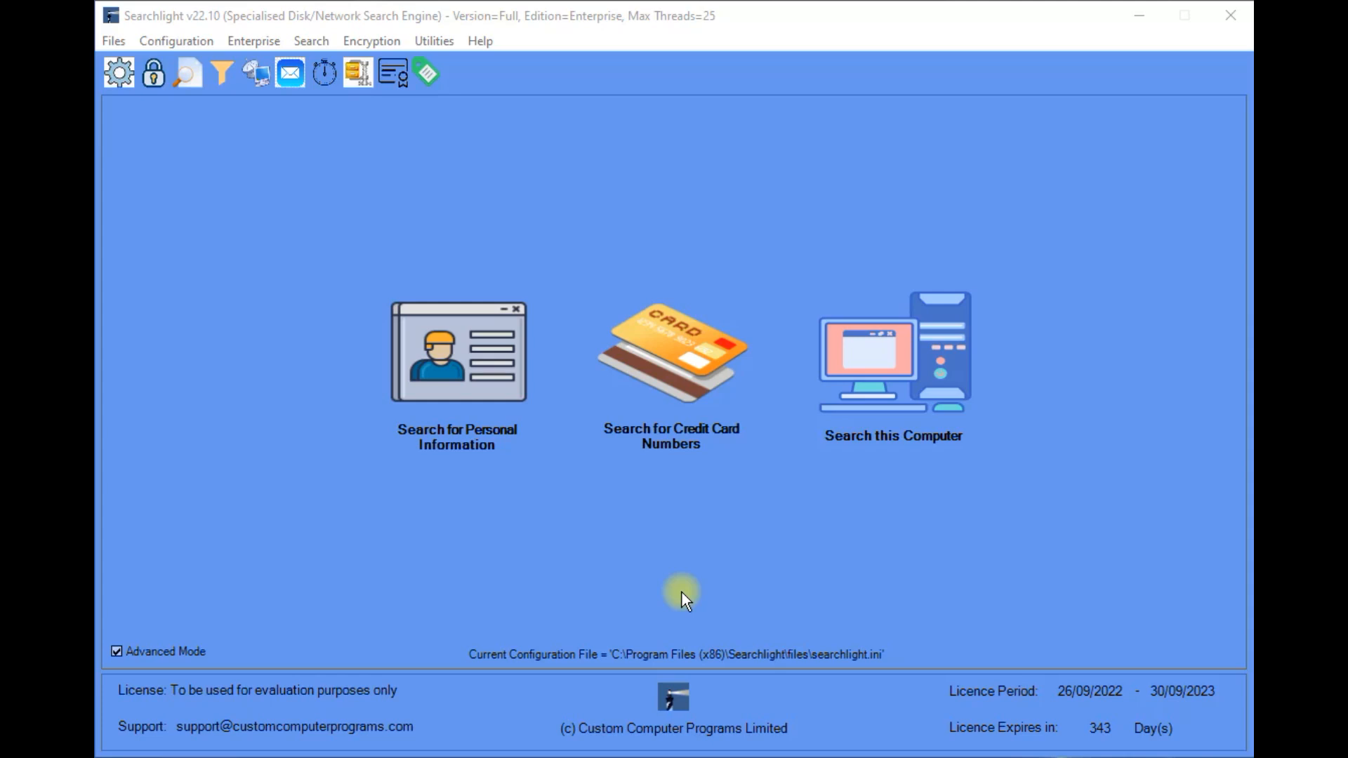
Step: Create a new searchwords file named passwords
{"action": "left_click", "coordinate": [114, 41]}
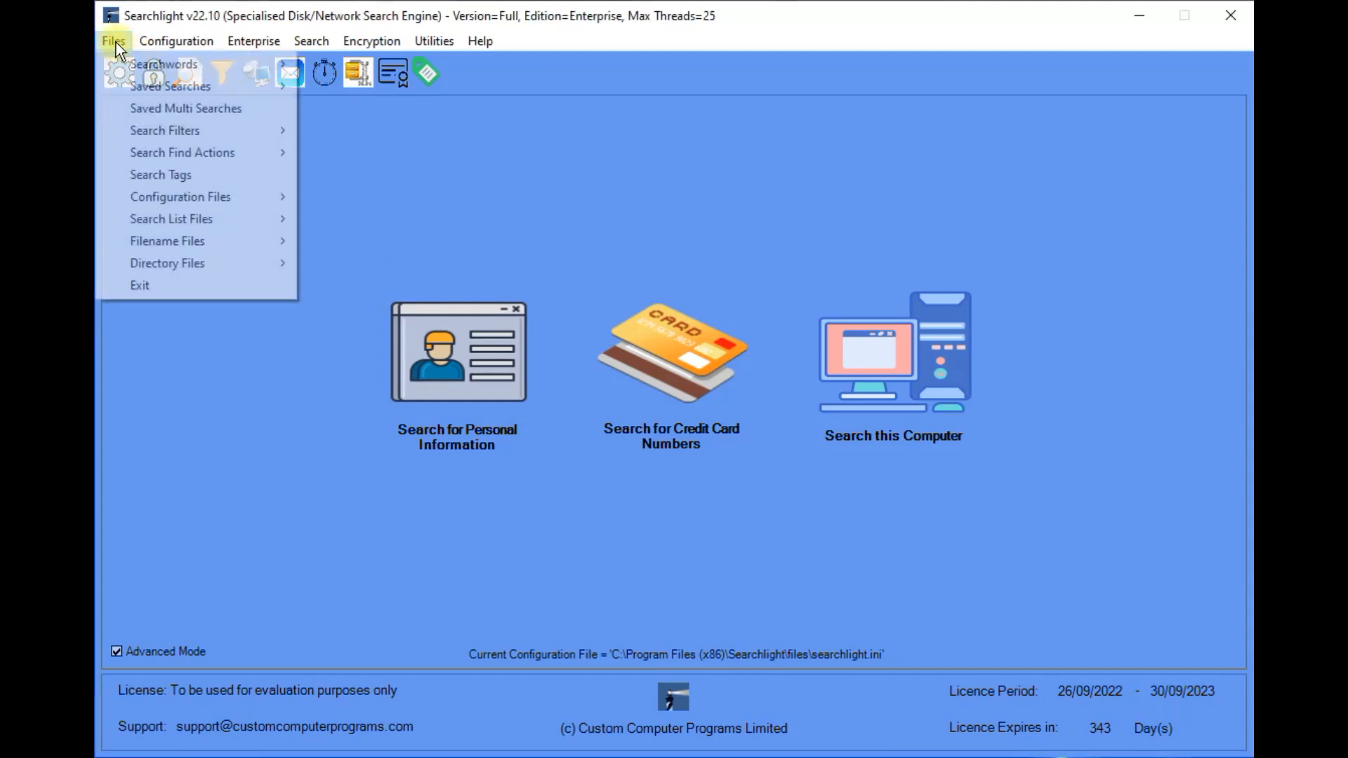
{"action": "mouse_move", "coordinate": [141, 66]}
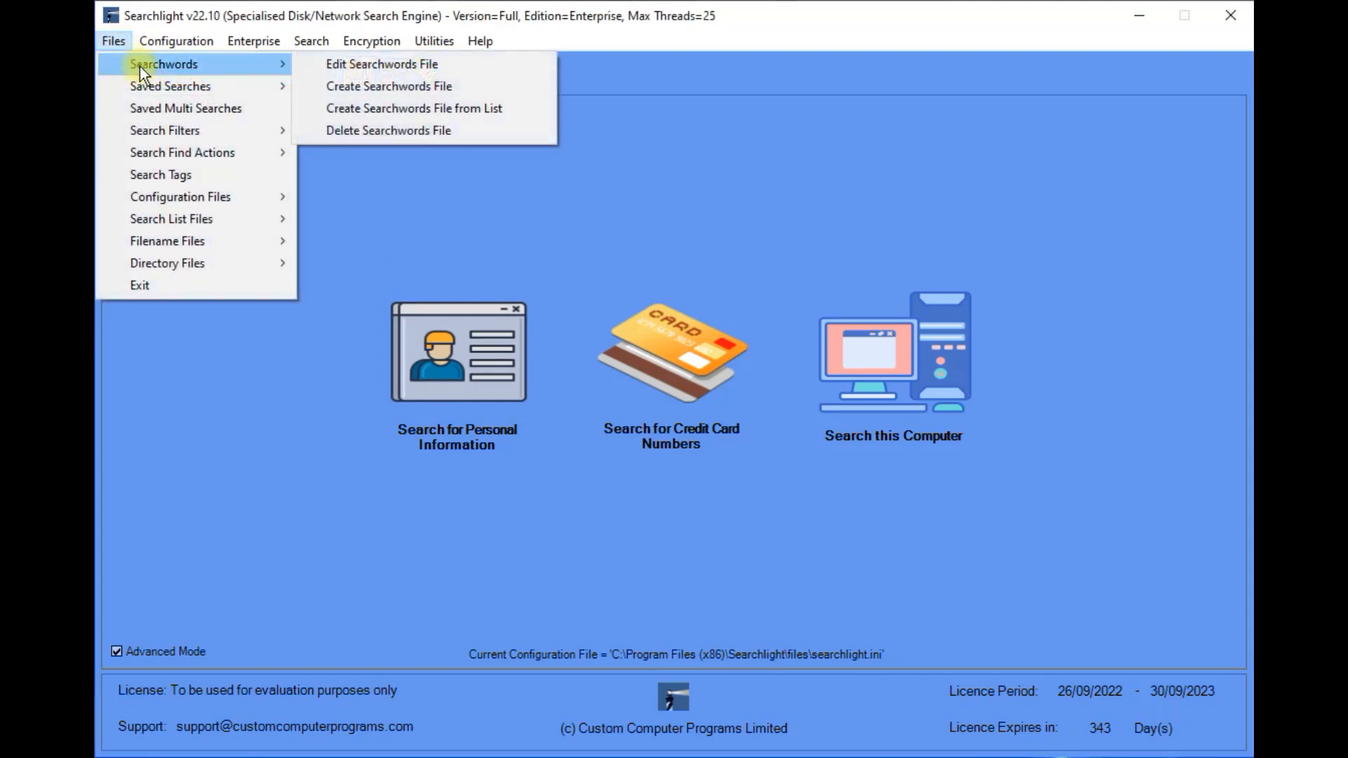
{"action": "left_click", "coordinate": [395, 88]}
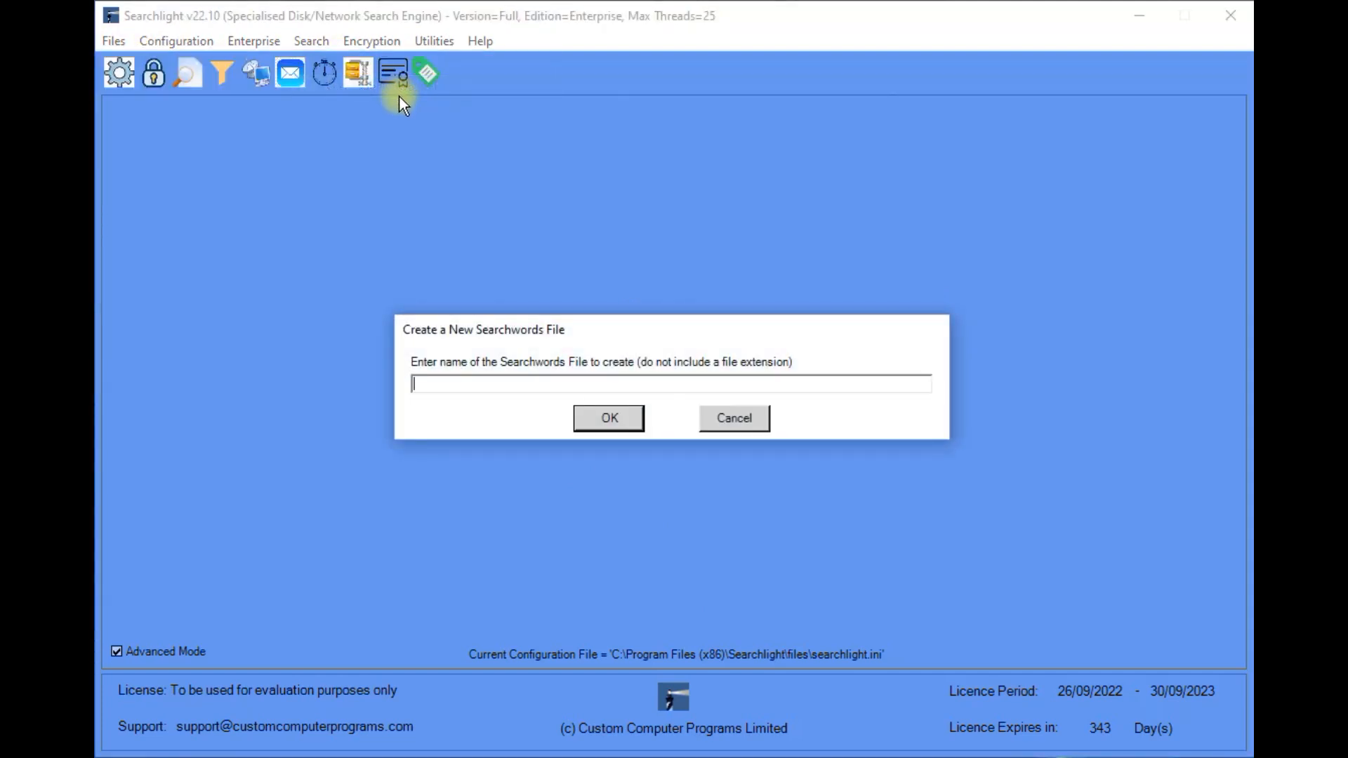
{"action": "type", "text": "passwords"}
{"action": "left_click", "coordinate": [596, 426]}
{"action": "left_click", "coordinate": [798, 489]}
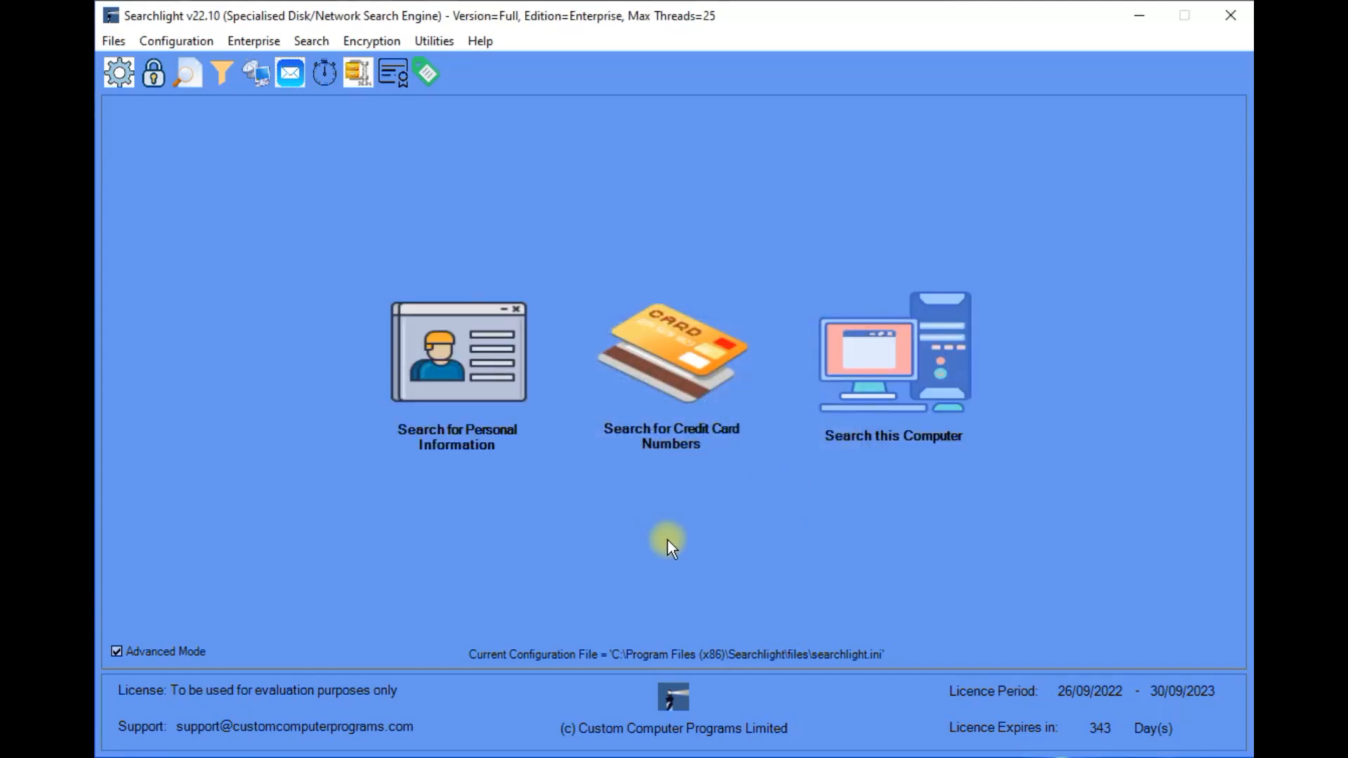
Step: Open the default searchwords file for editing, check which file is loaded, and close it
{"action": "left_click", "coordinate": [114, 41]}
{"action": "mouse_move", "coordinate": [135, 62]}
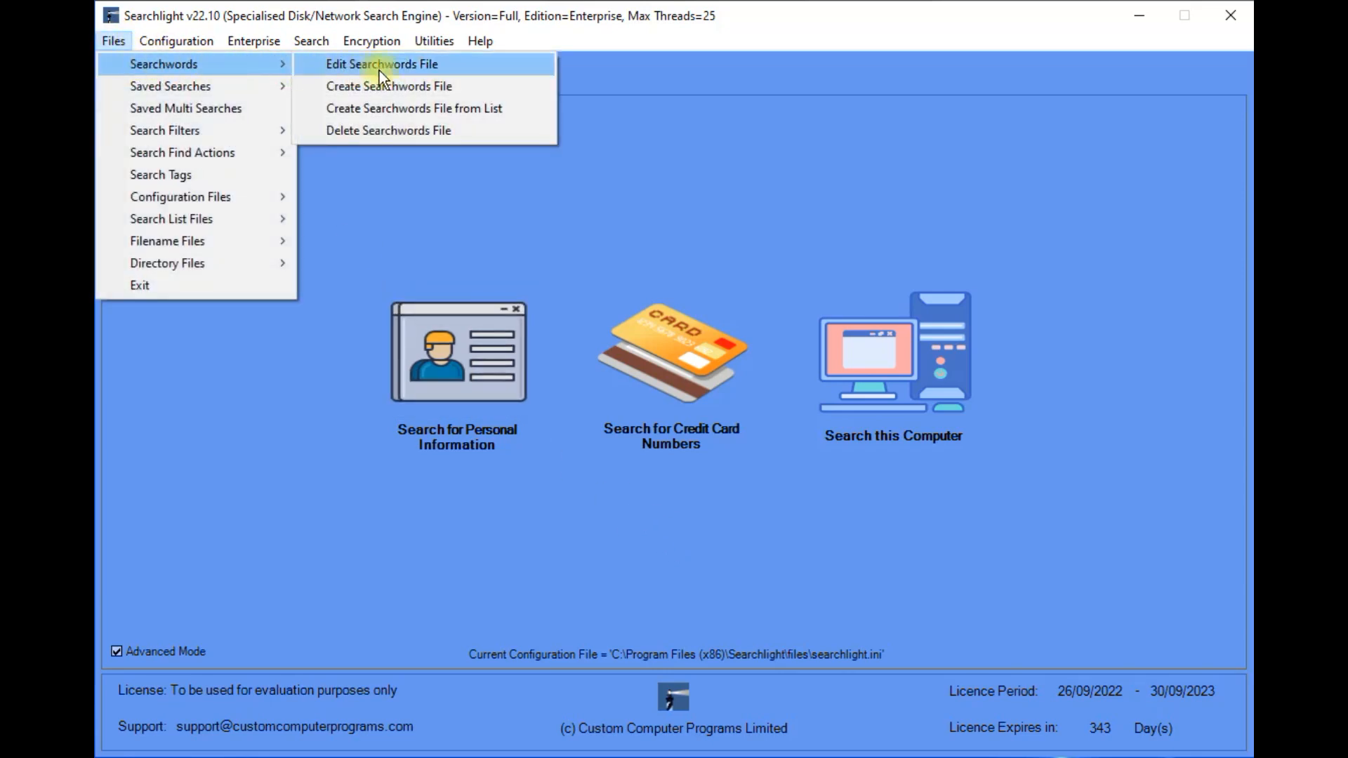
{"action": "left_click", "coordinate": [401, 63]}
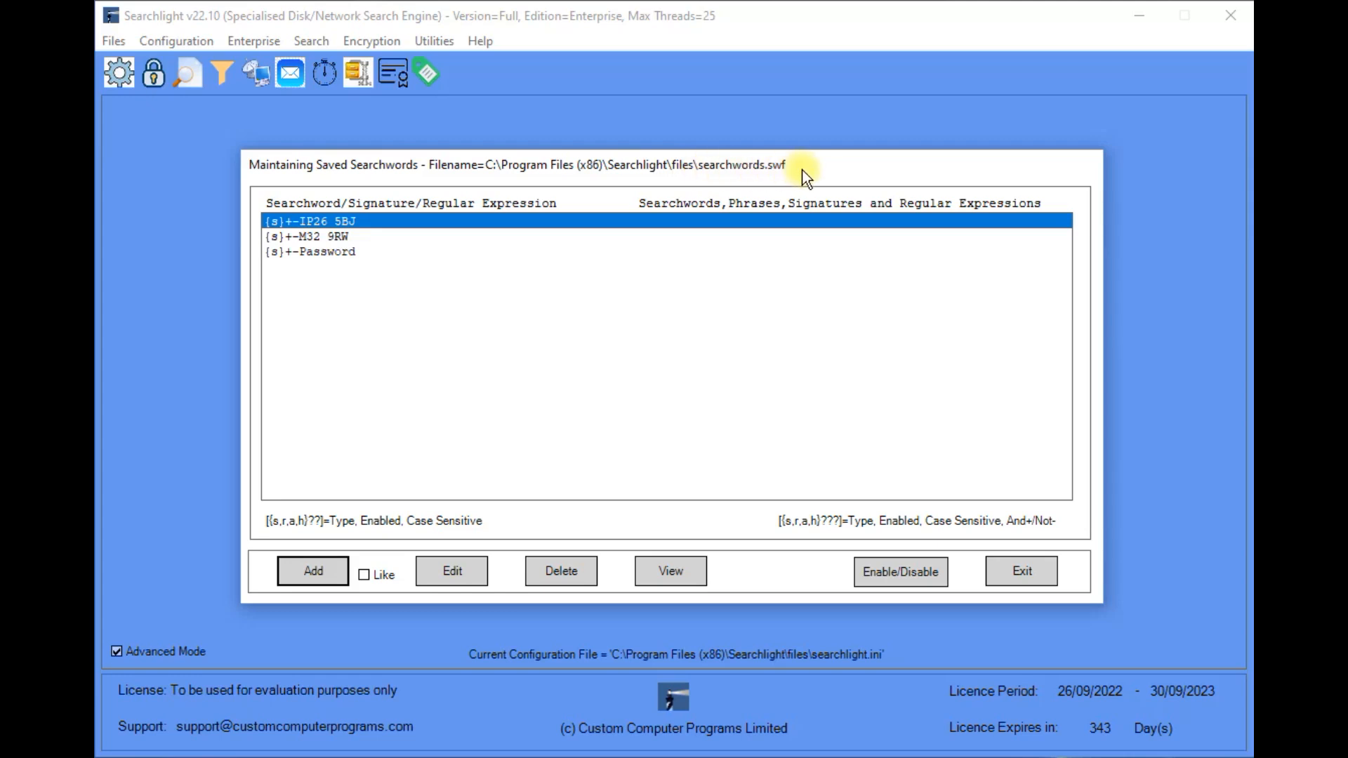
{"action": "left_click", "coordinate": [1011, 581]}
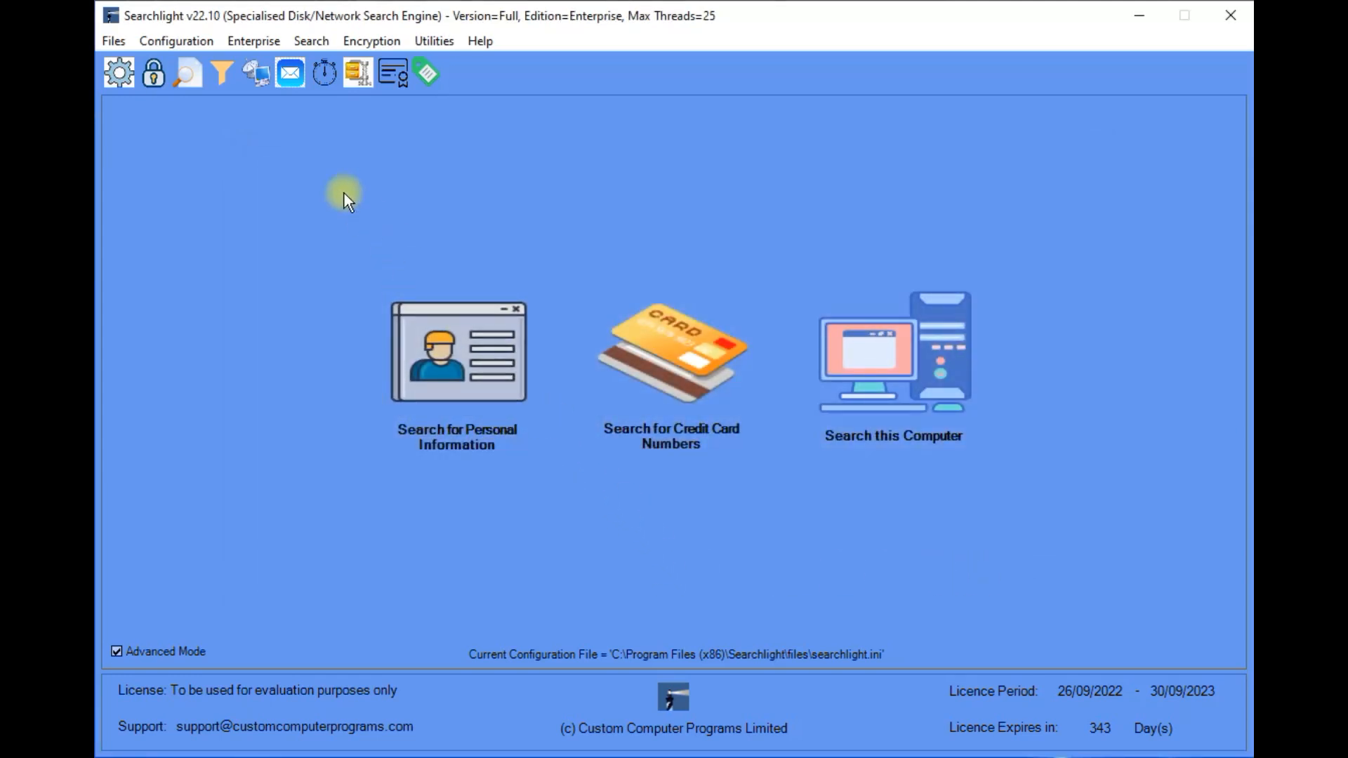
Step: Set the Behaviour configuration item enable_select_searchwords_file to yes and save the configuration changes
{"action": "left_click", "coordinate": [204, 42]}
{"action": "mouse_move", "coordinate": [217, 72]}
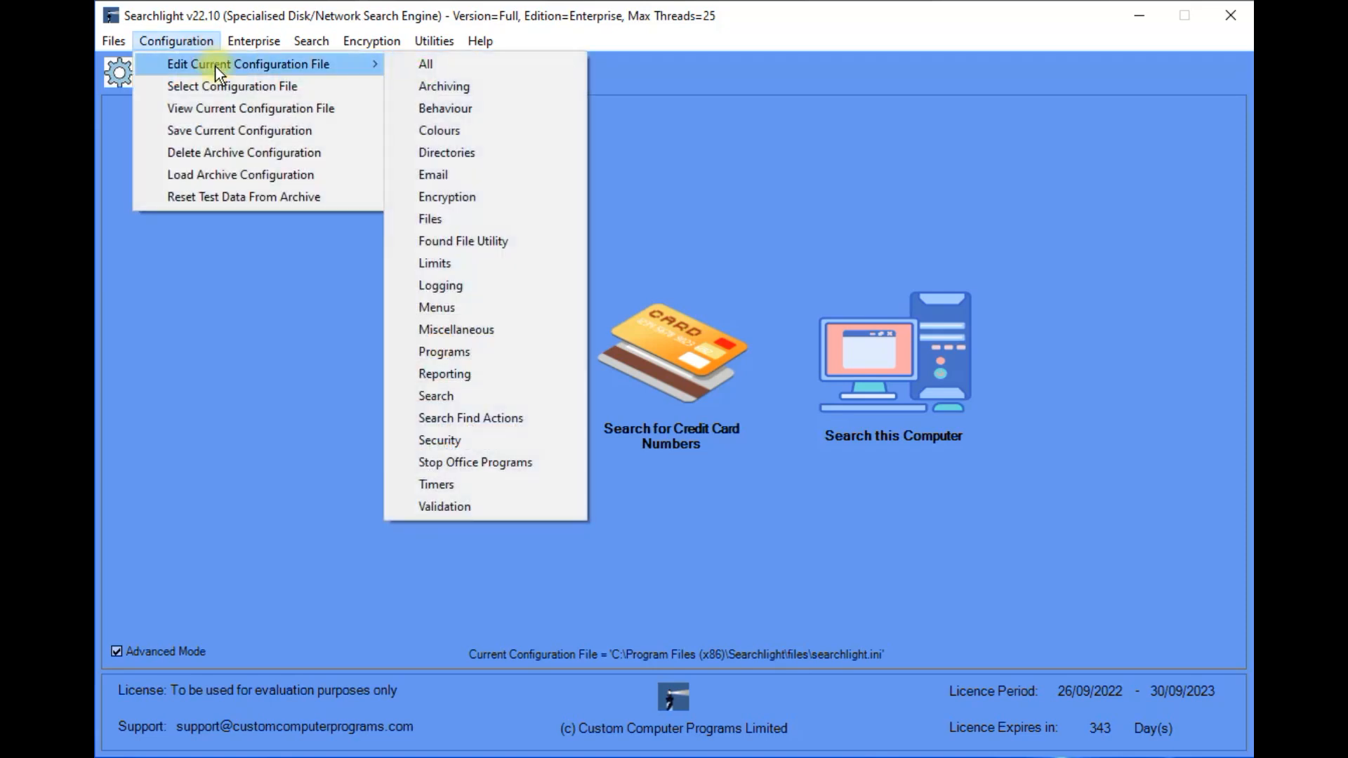
{"action": "left_click", "coordinate": [446, 108]}
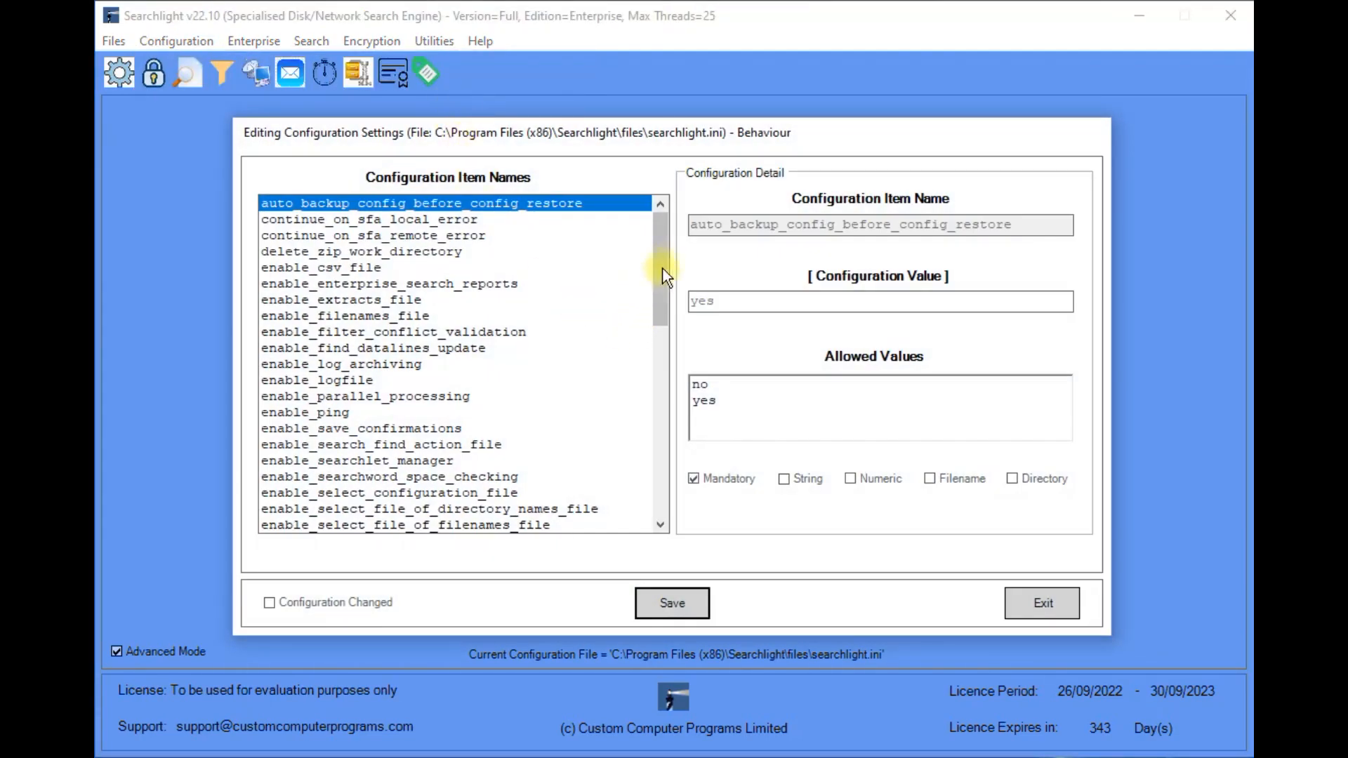
{"action": "left_click_drag", "start_coordinate": [662, 267], "coordinate": [663, 353]}
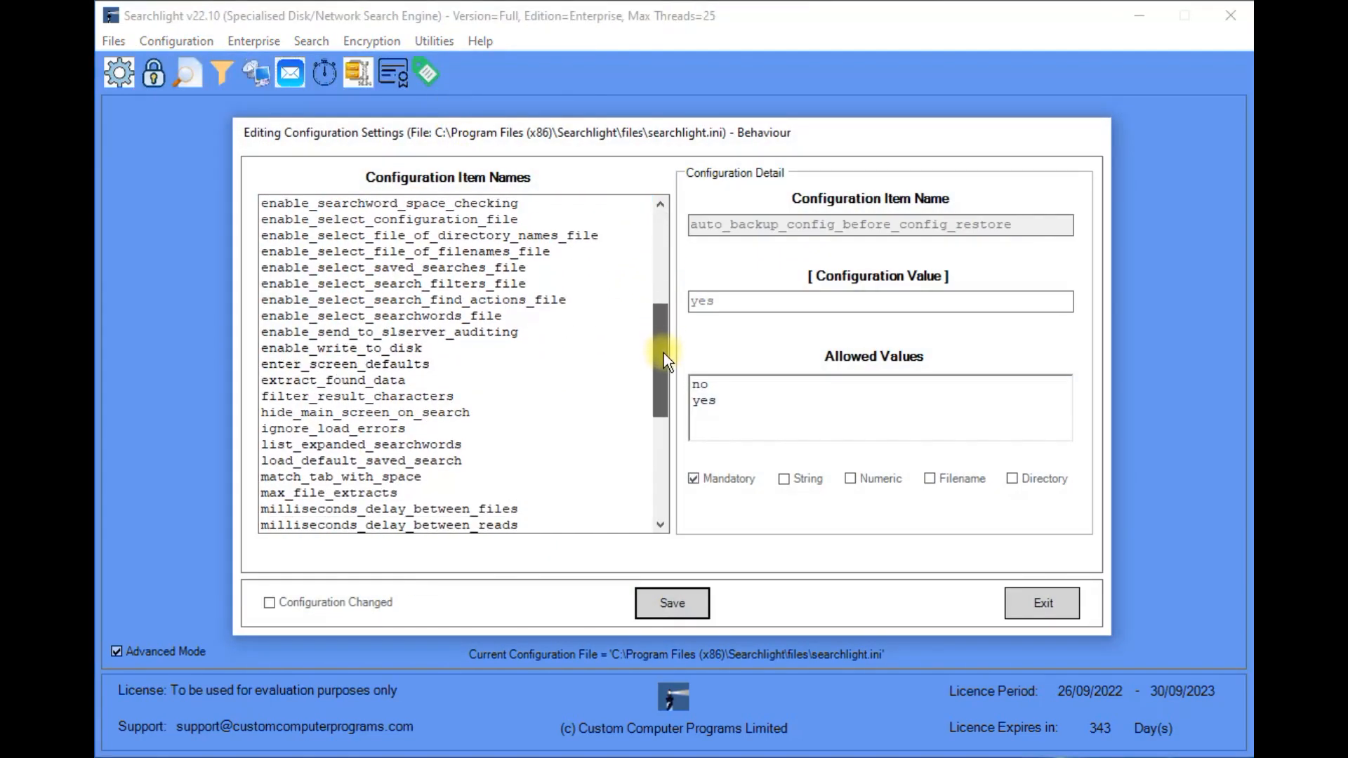
{"action": "left_click", "coordinate": [369, 317]}
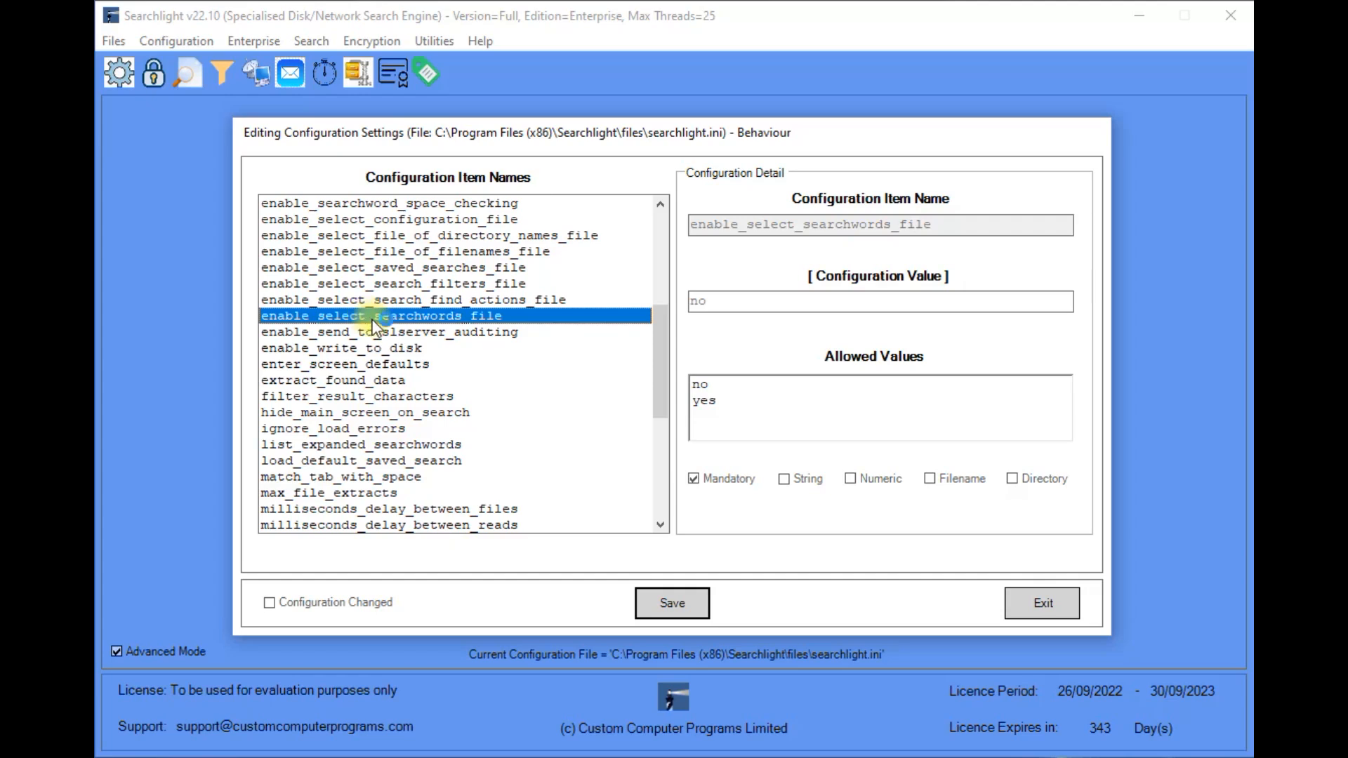
{"action": "left_click", "coordinate": [702, 402]}
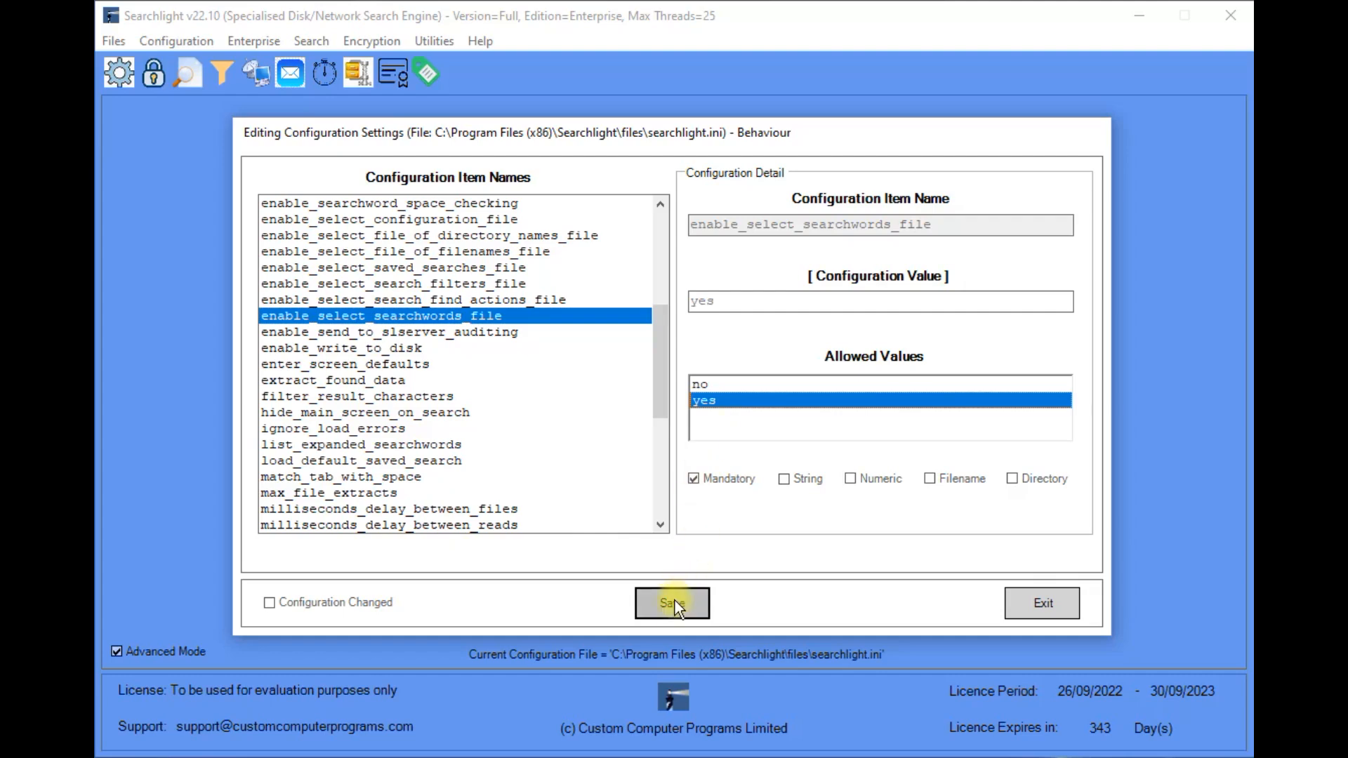
{"action": "left_click", "coordinate": [1040, 603]}
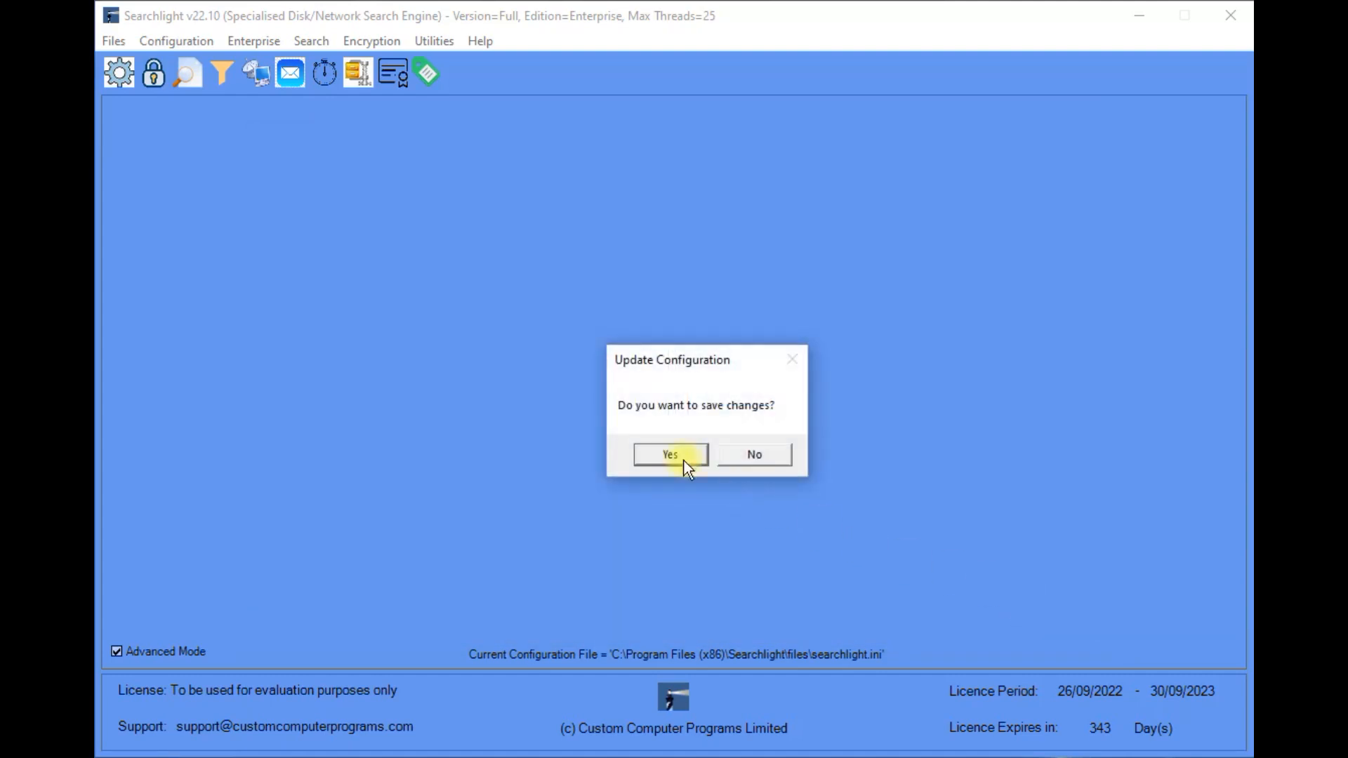
{"action": "left_click", "coordinate": [670, 455]}
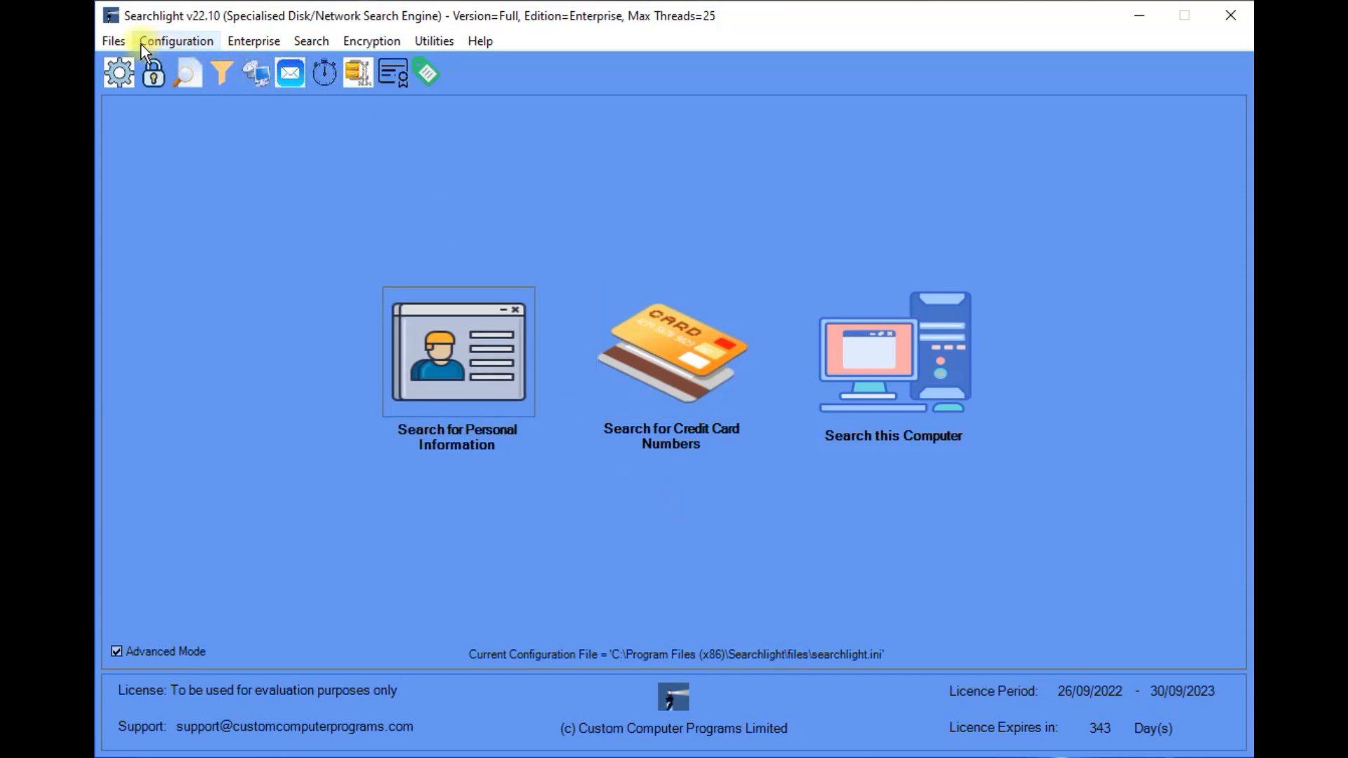
Step: Open passwords.swf for editing and change its placeholder searchword to password
{"action": "left_click", "coordinate": [107, 40]}
{"action": "mouse_move", "coordinate": [152, 64]}
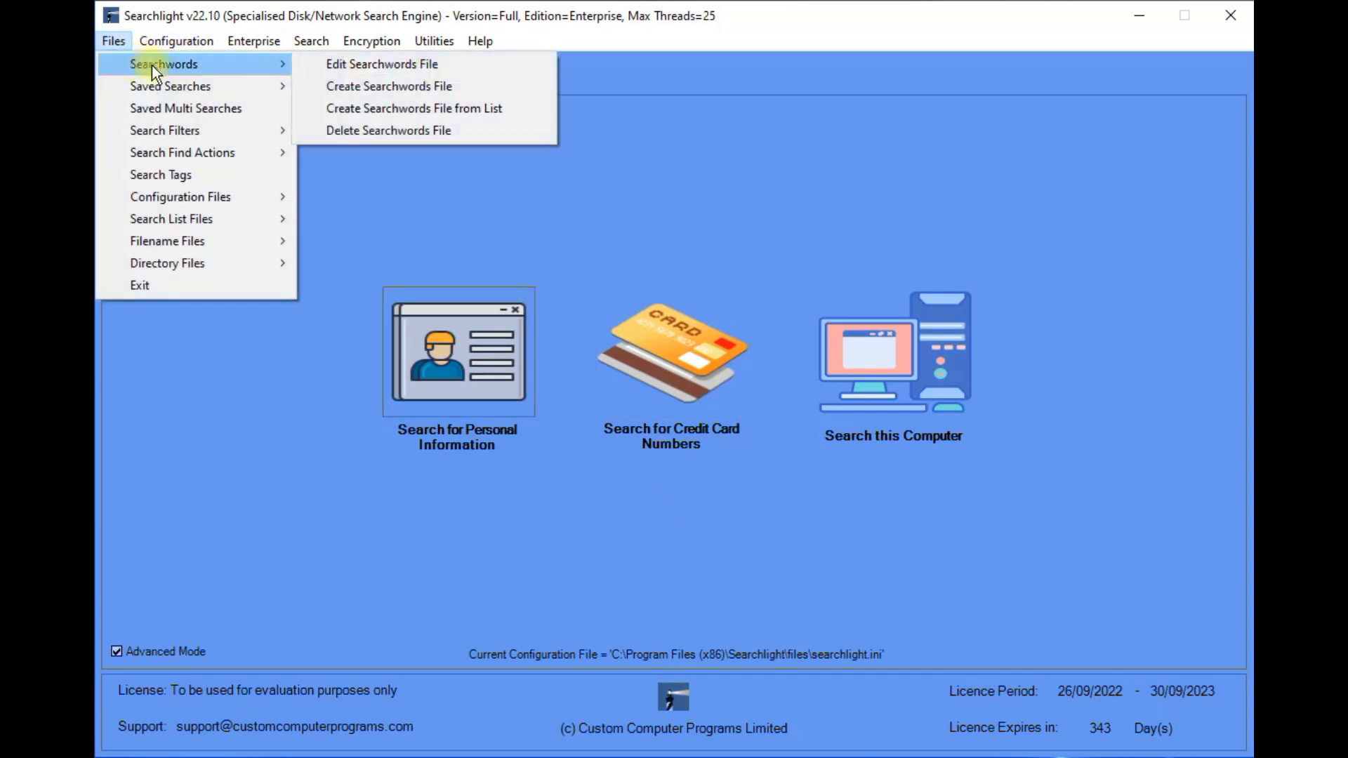
{"action": "left_click", "coordinate": [354, 65]}
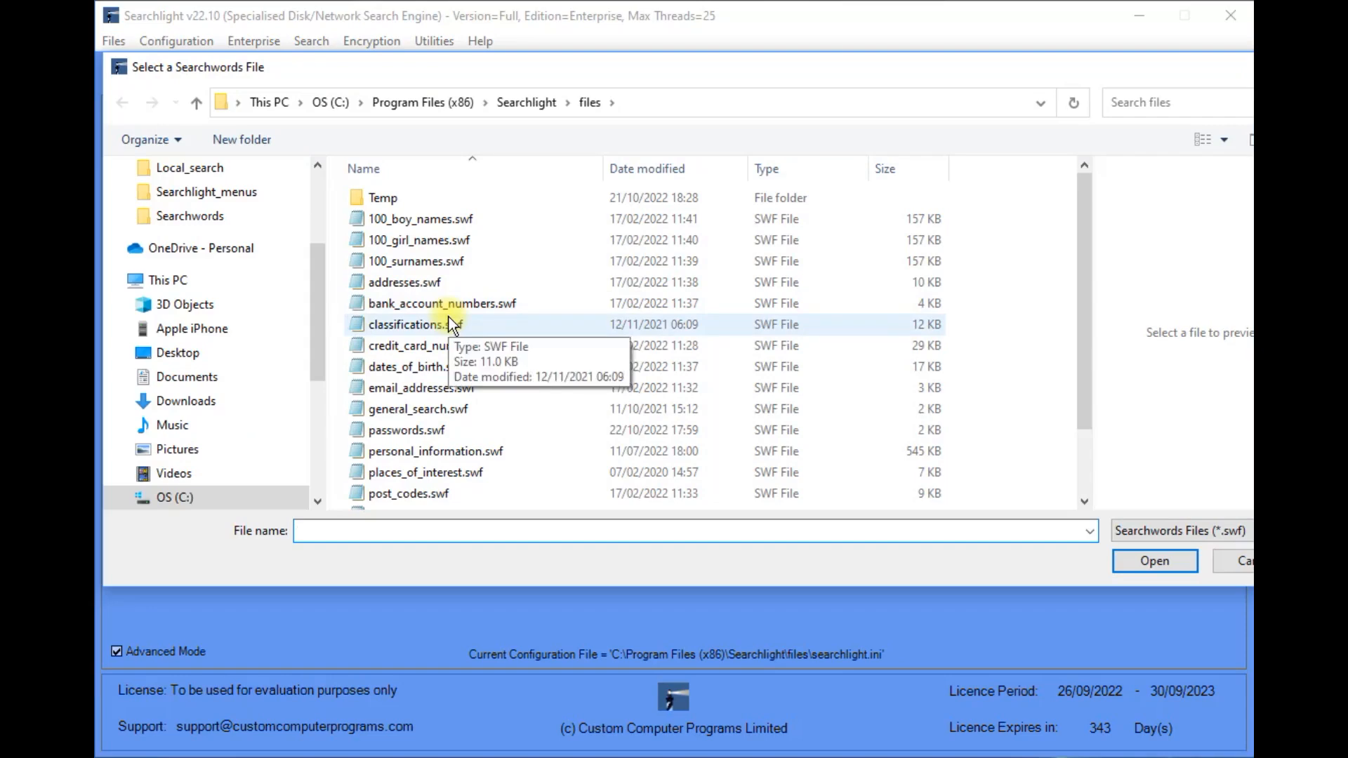
{"action": "double_click", "coordinate": [431, 430]}
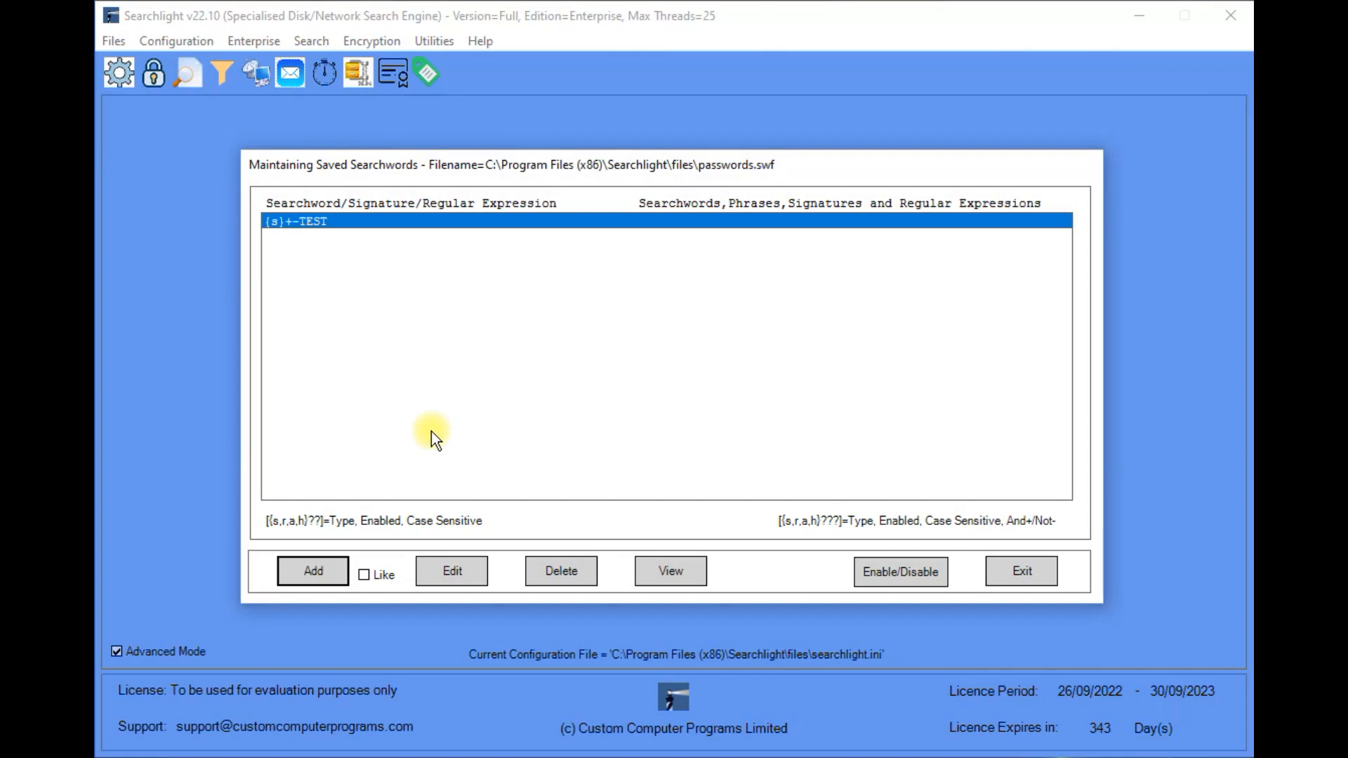
{"action": "double_click", "coordinate": [429, 222]}
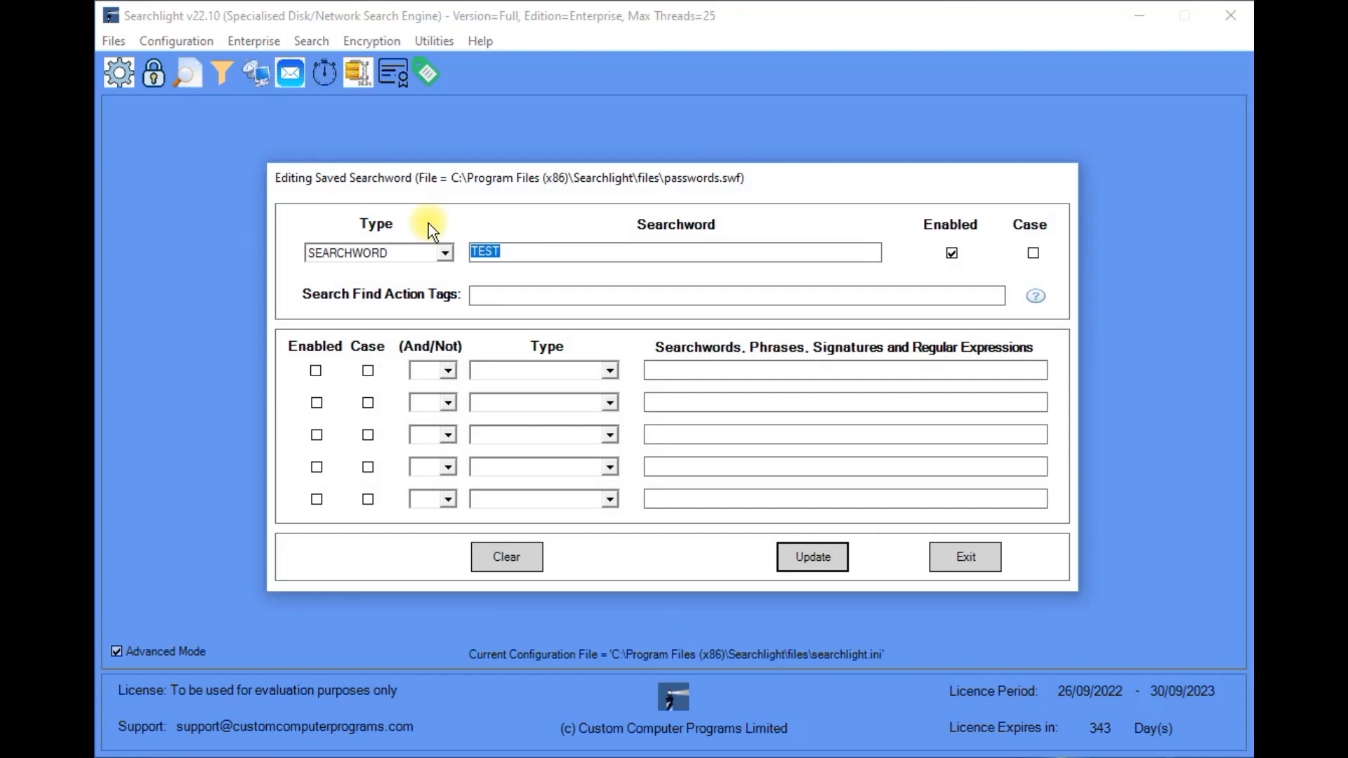
{"action": "type", "text": "password"}
{"action": "left_click", "coordinate": [811, 559]}
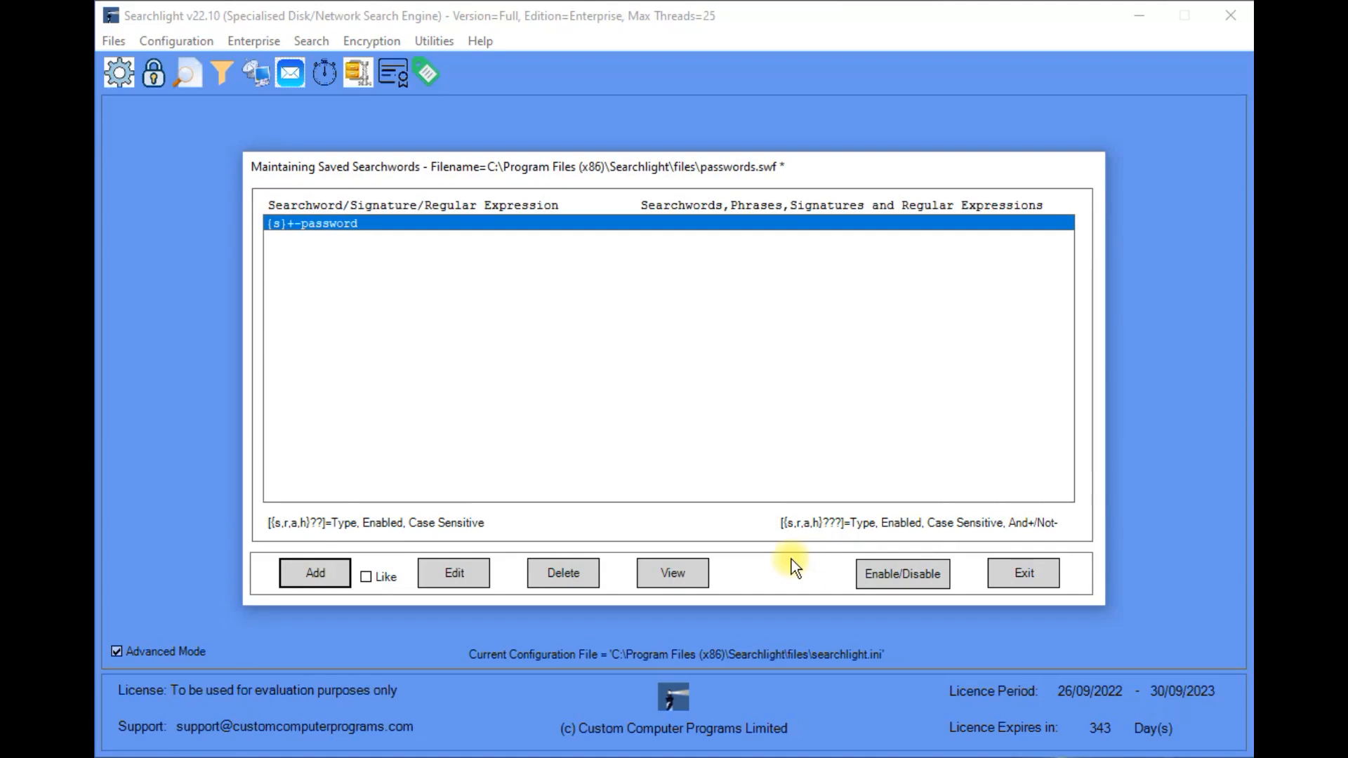
Step: Add the enabled searchwords passwd and pwd to the list and save the changes to passwords.swf
{"action": "left_click", "coordinate": [323, 571]}
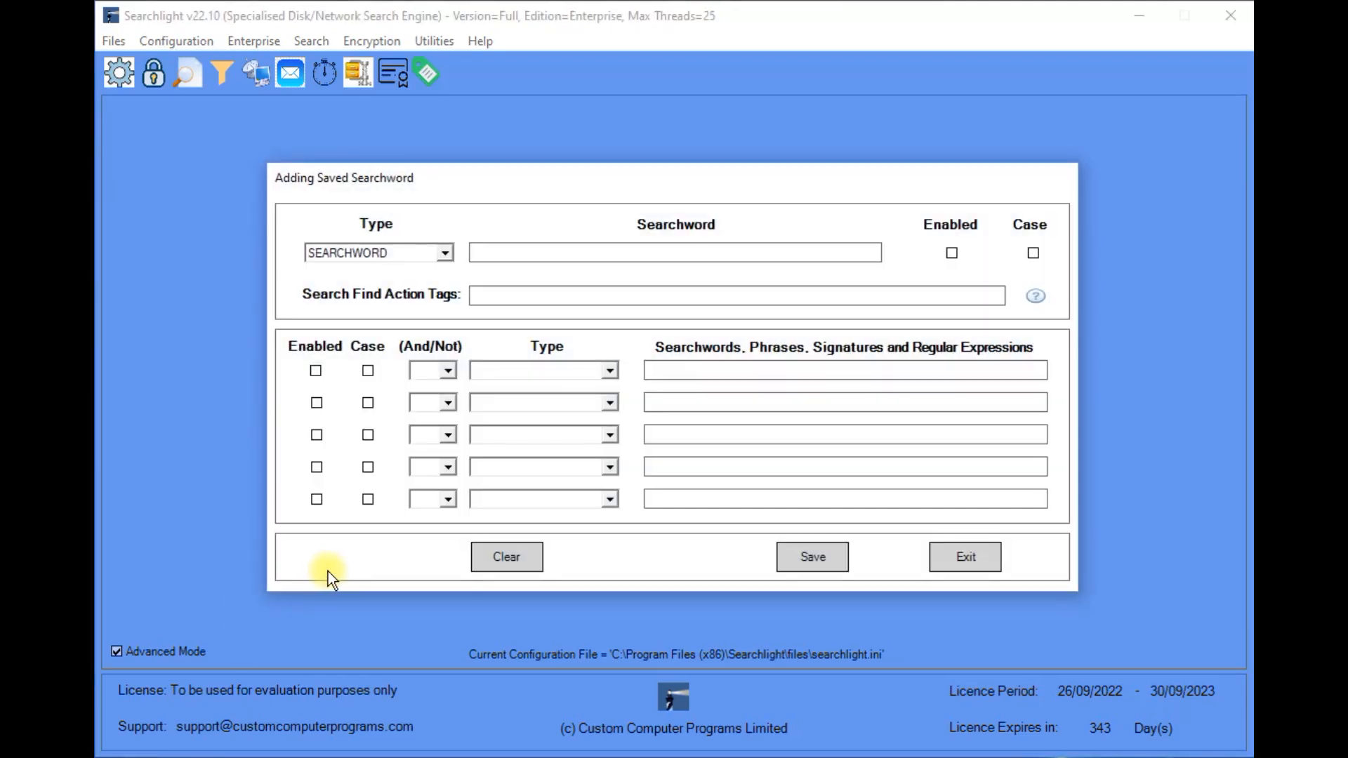
{"action": "type", "text": "passwd"}
{"action": "left_click", "coordinate": [811, 562]}
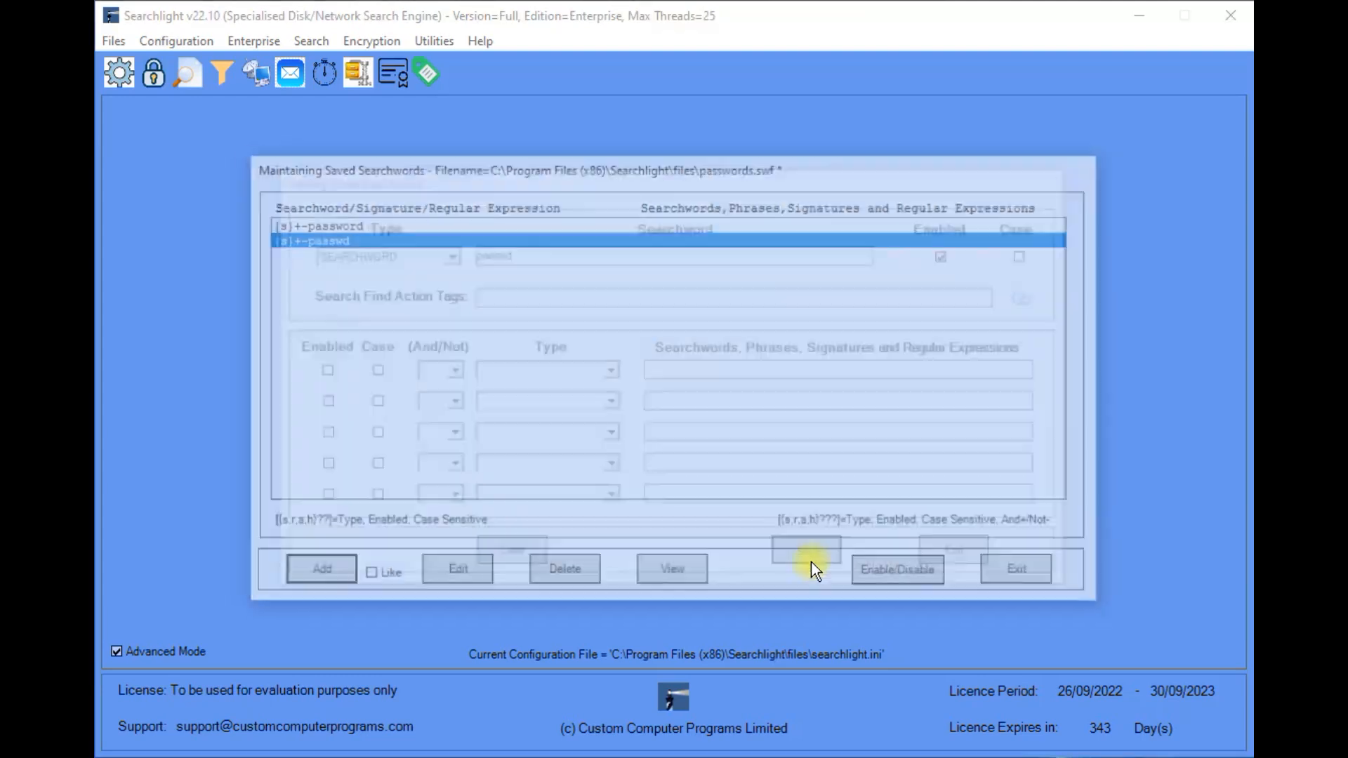
{"action": "left_click", "coordinate": [323, 574]}
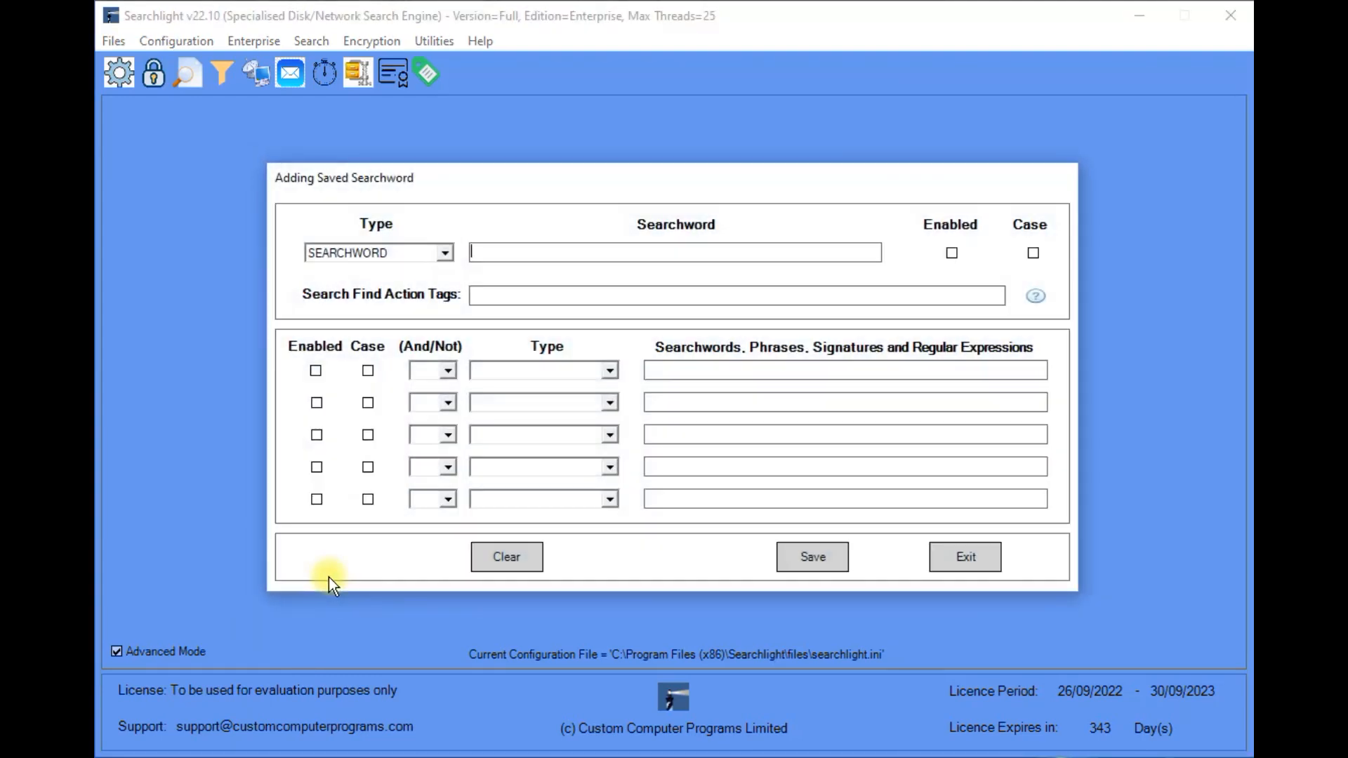
{"action": "type", "text": "pwd"}
{"action": "left_click", "coordinate": [952, 253]}
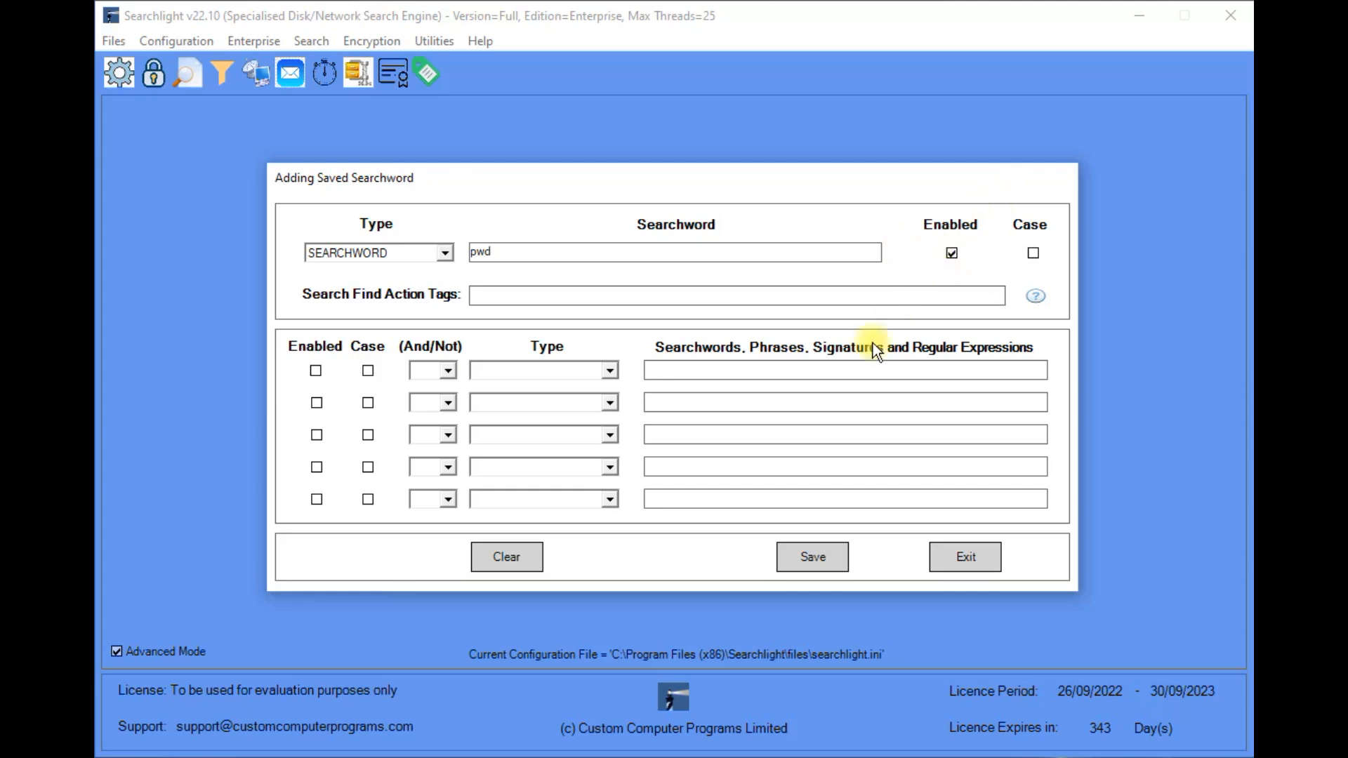
{"action": "left_click", "coordinate": [809, 557]}
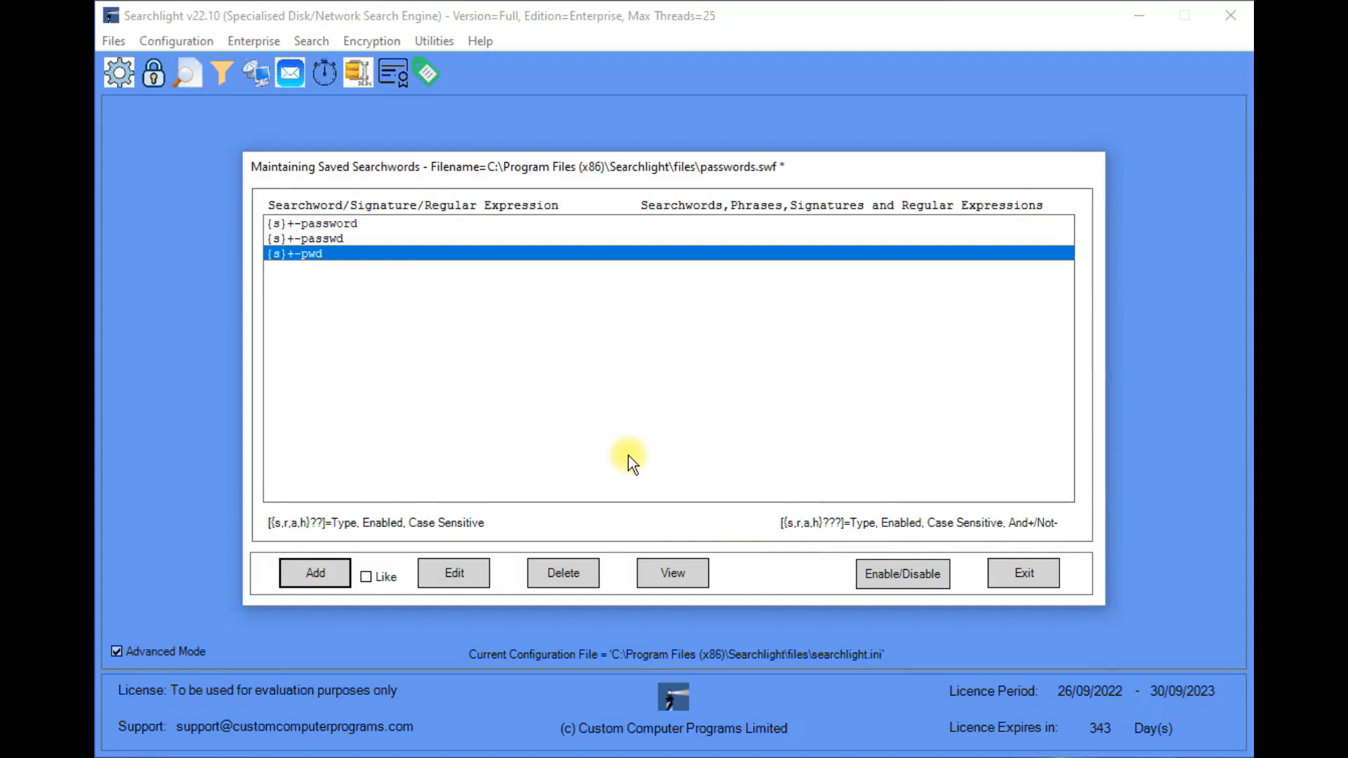
{"action": "left_click", "coordinate": [1017, 574]}
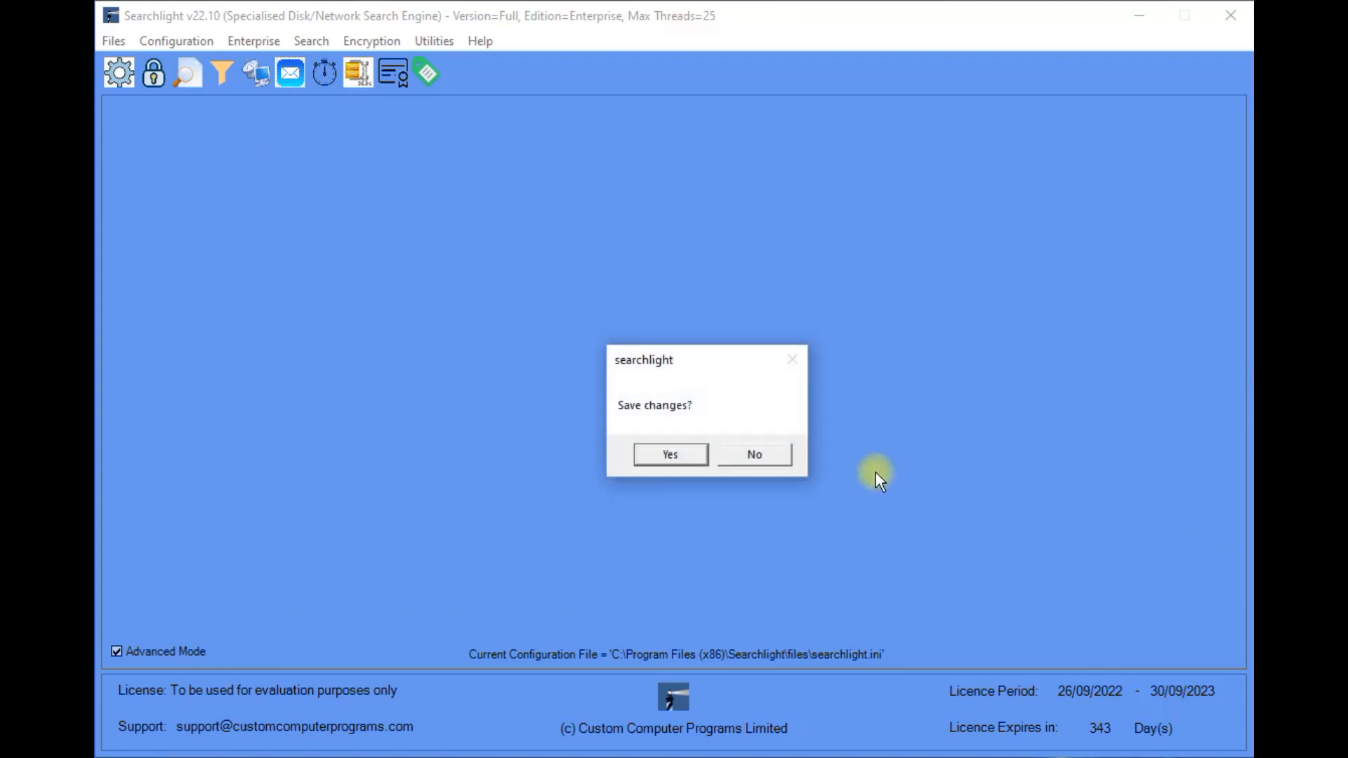
{"action": "left_click", "coordinate": [672, 460]}
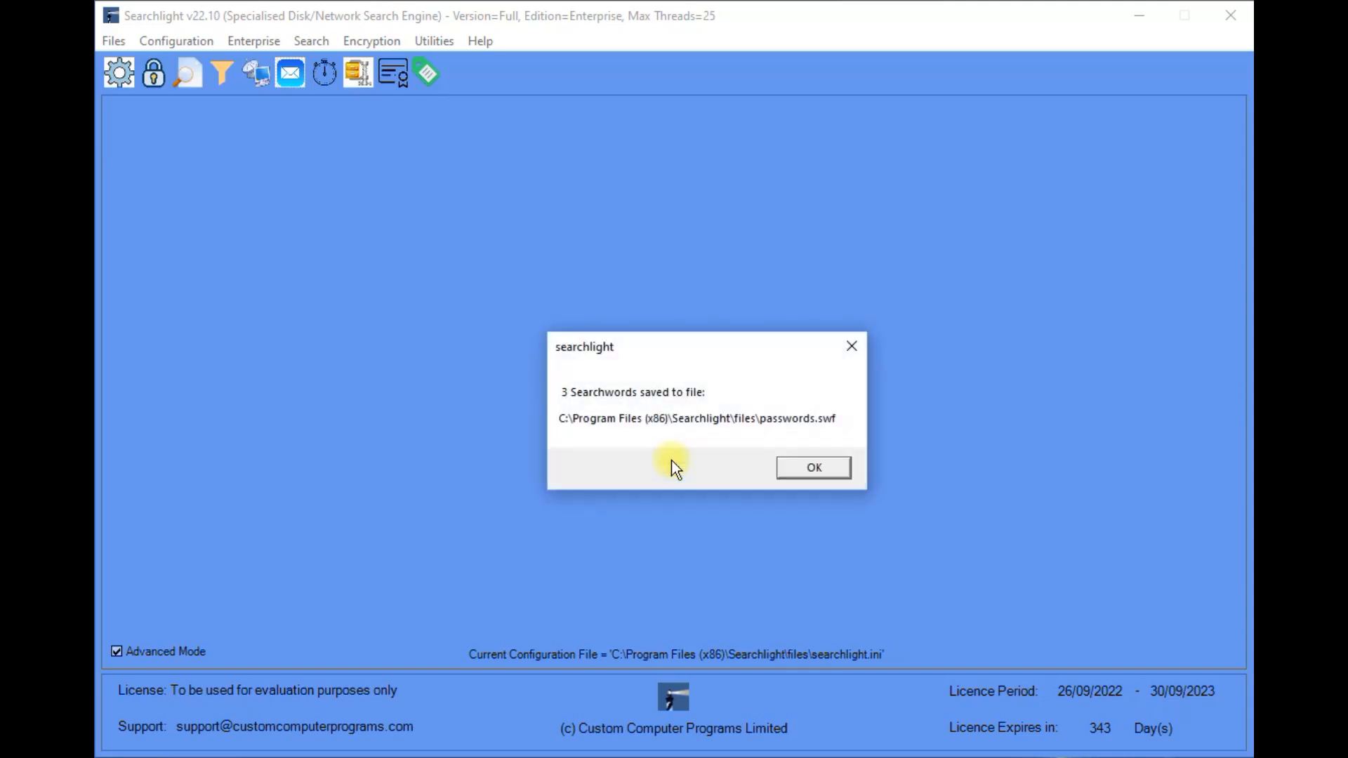
{"action": "left_click", "coordinate": [800, 469]}
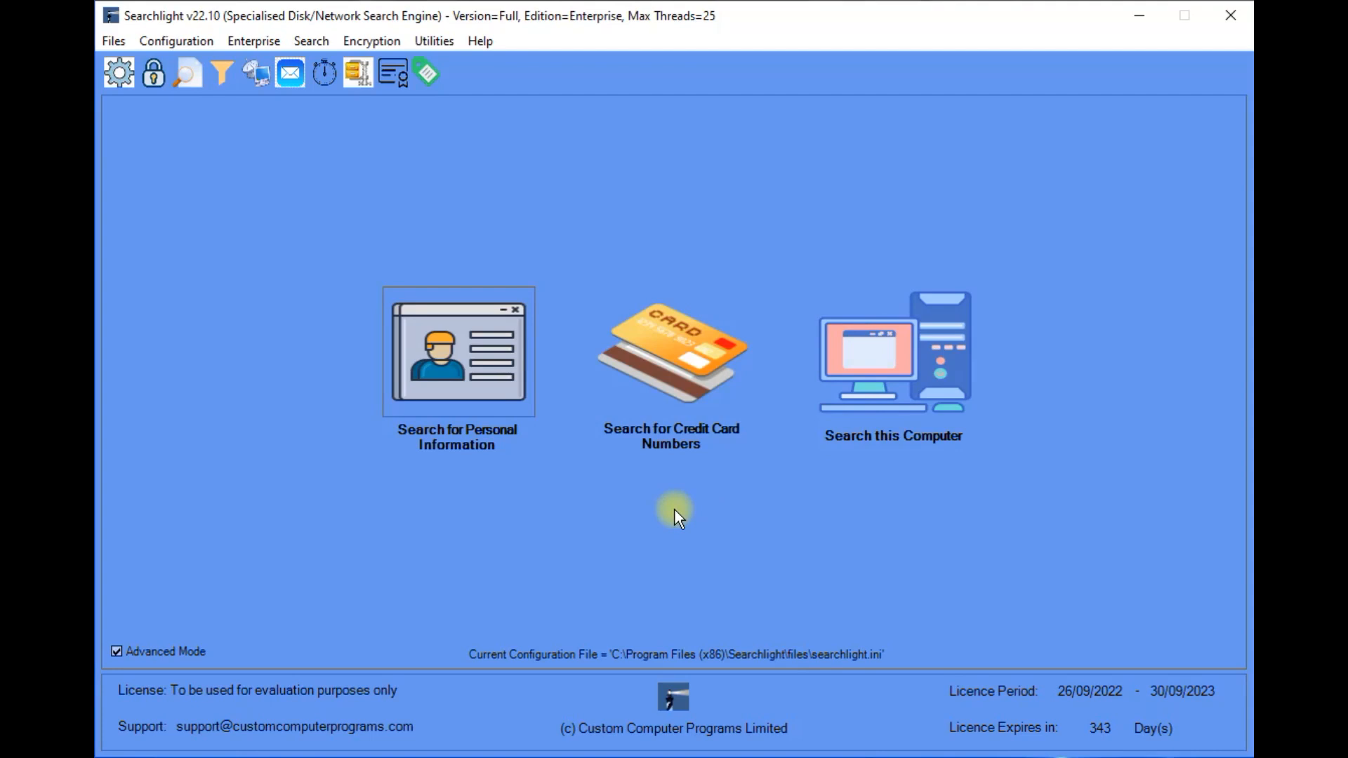
Step: Add a saved search named Passwords that searches the directory test_data/post_code_data
{"action": "left_click", "coordinate": [114, 40]}
{"action": "mouse_move", "coordinate": [140, 85]}
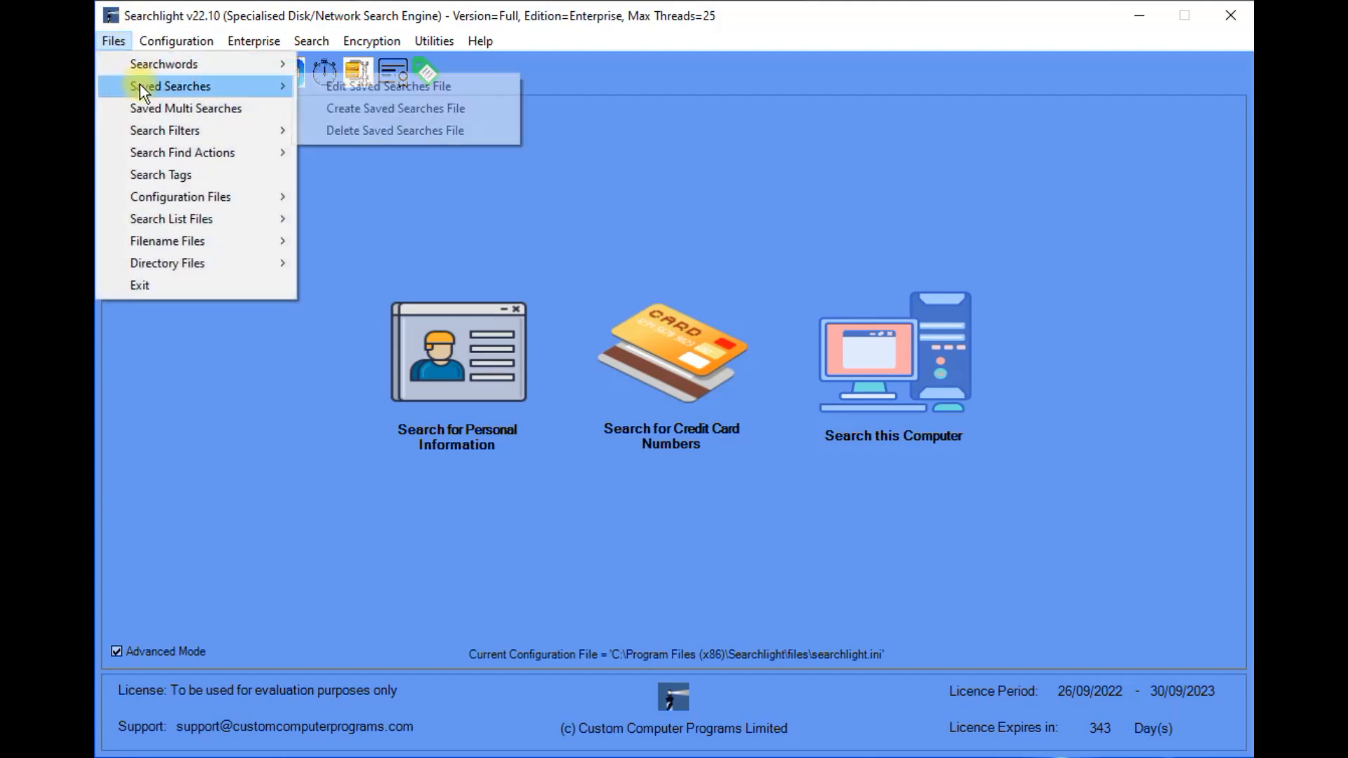
{"action": "left_click", "coordinate": [415, 90]}
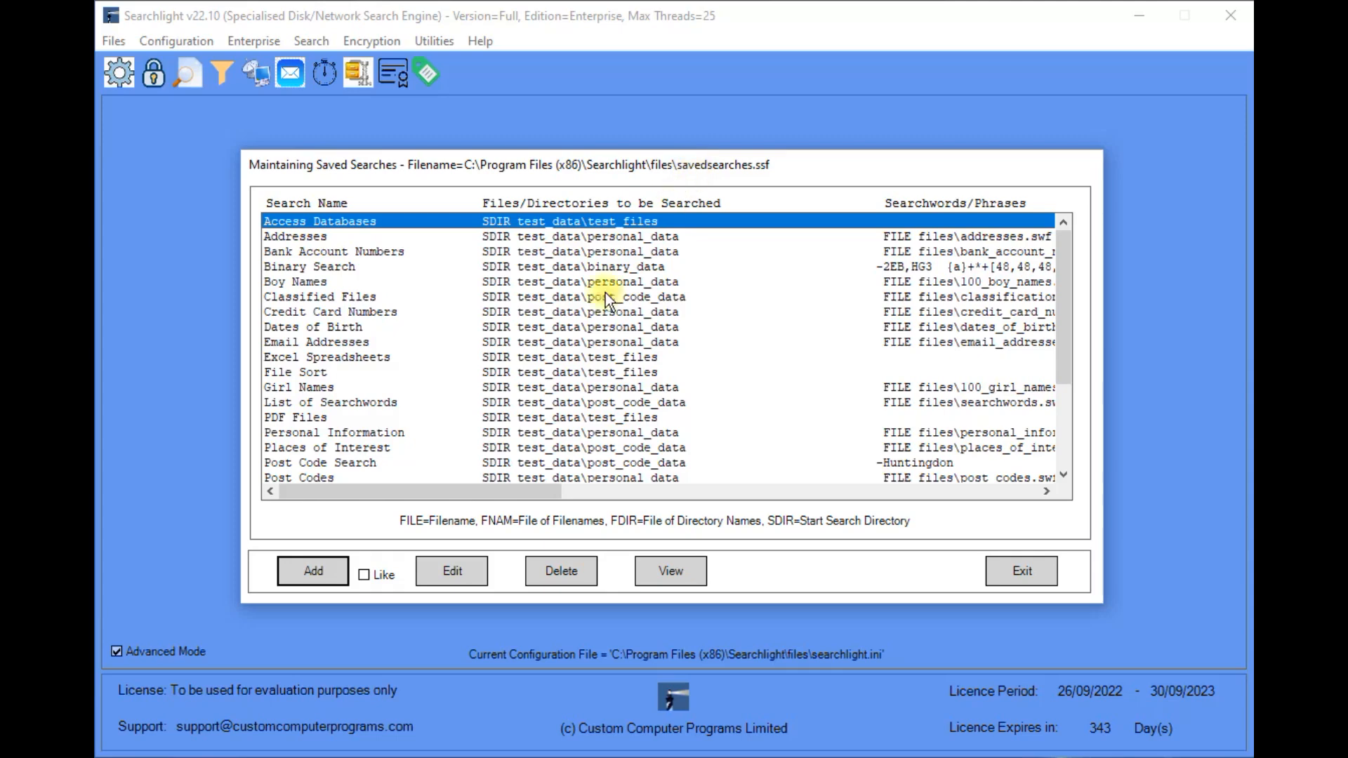
{"action": "left_click", "coordinate": [331, 571]}
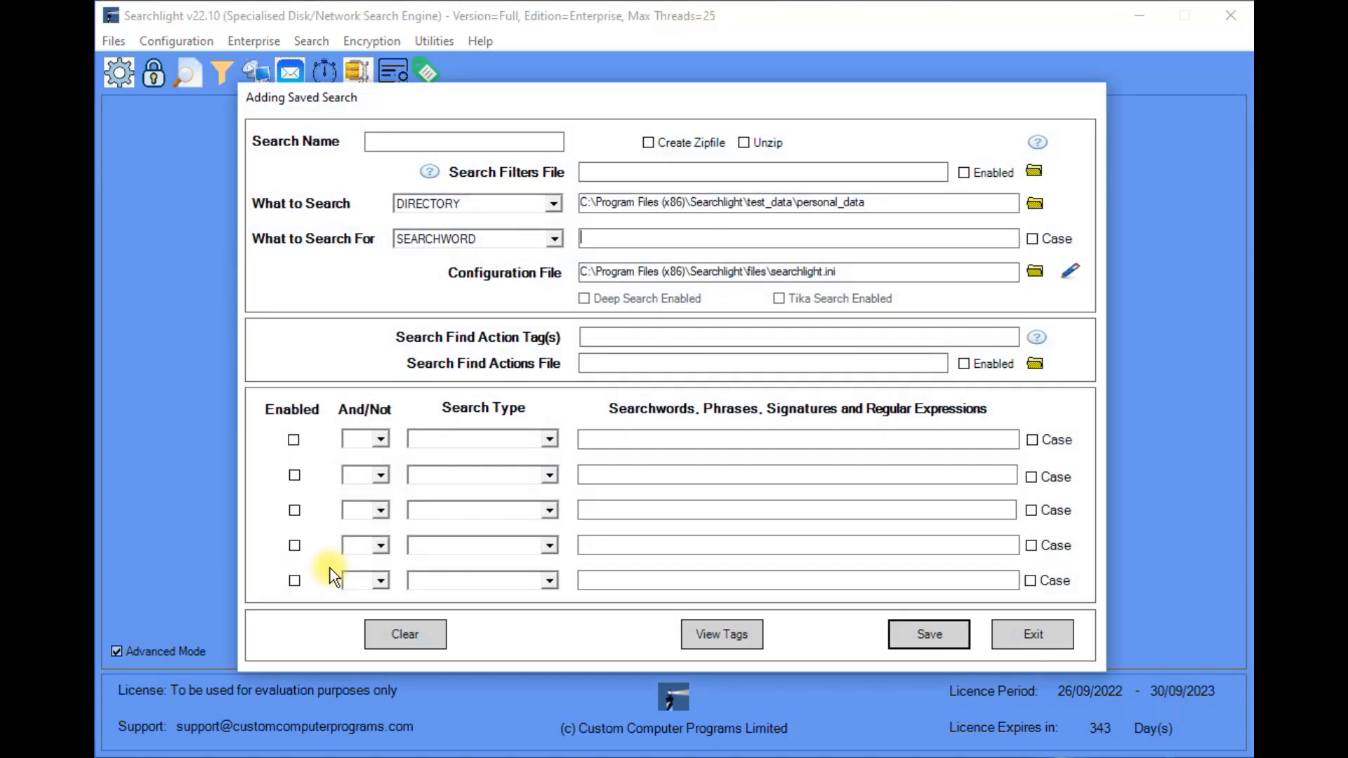
{"action": "left_click", "coordinate": [390, 140]}
{"action": "type", "text": "Passwords"}
{"action": "key", "text": "BackSpace"}
{"action": "type", "text": "z"}
{"action": "key", "text": "BackSpace"}
{"action": "type", "text": "s"}
{"action": "left_click_drag", "start_coordinate": [892, 203], "coordinate": [517, 193]}
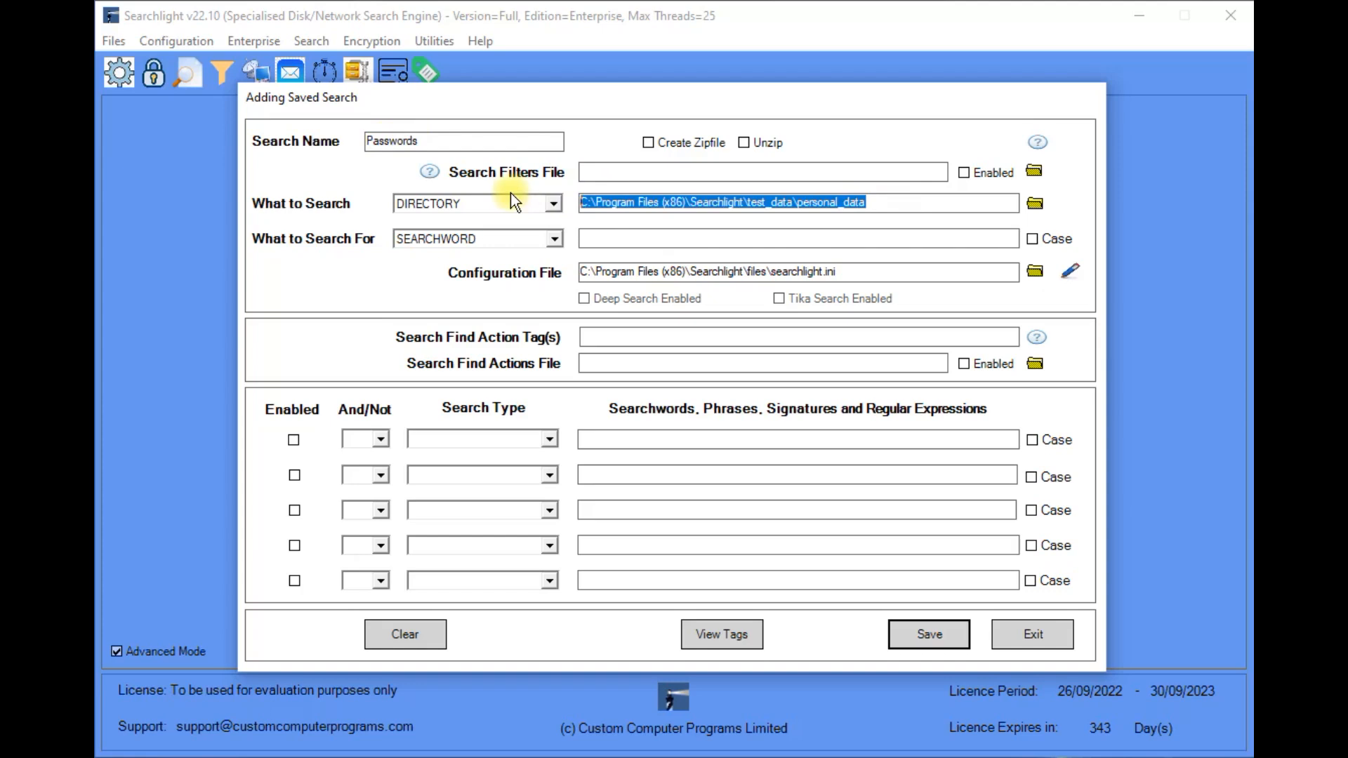
{"action": "type", "text": "test_data/post_code_data"}
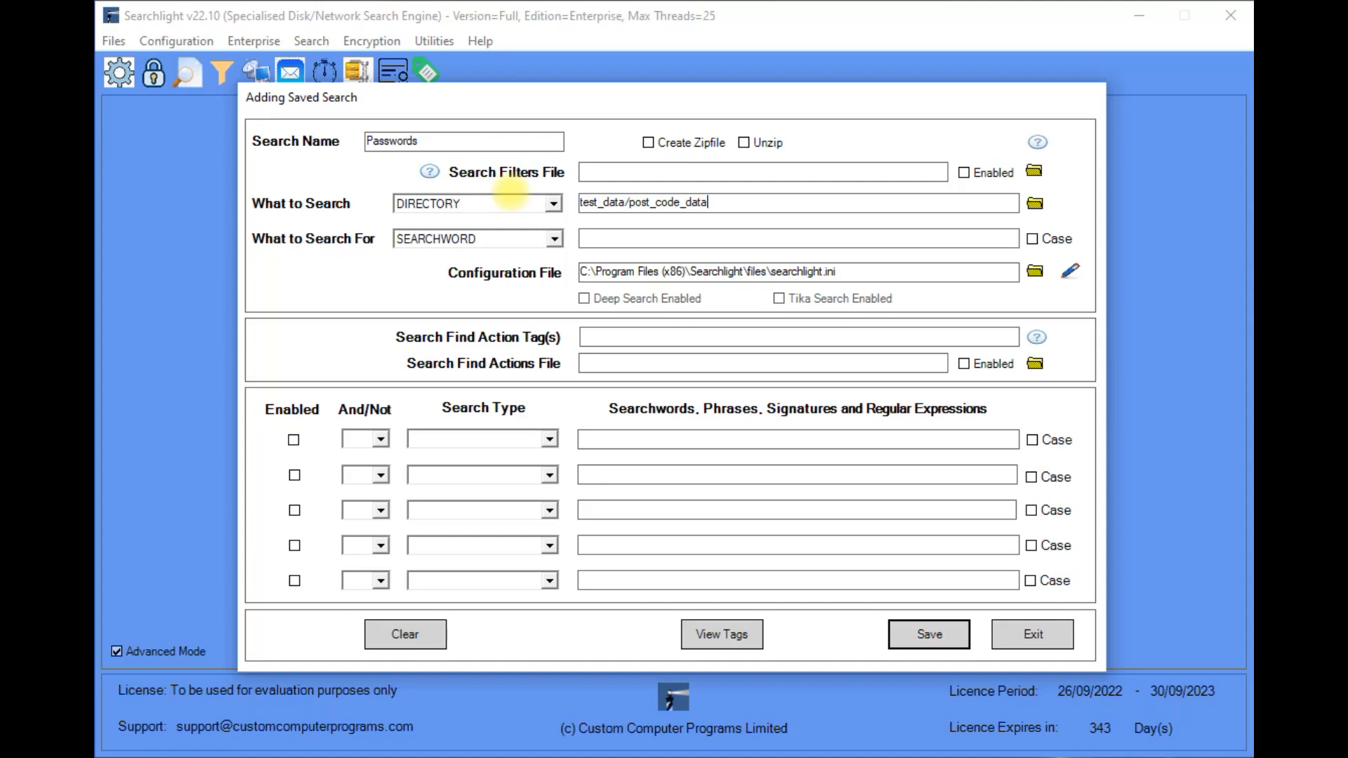
Step: Set the Passwords search to look for a file of searchwords and choose passwords.swf as that file
{"action": "left_click", "coordinate": [554, 240]}
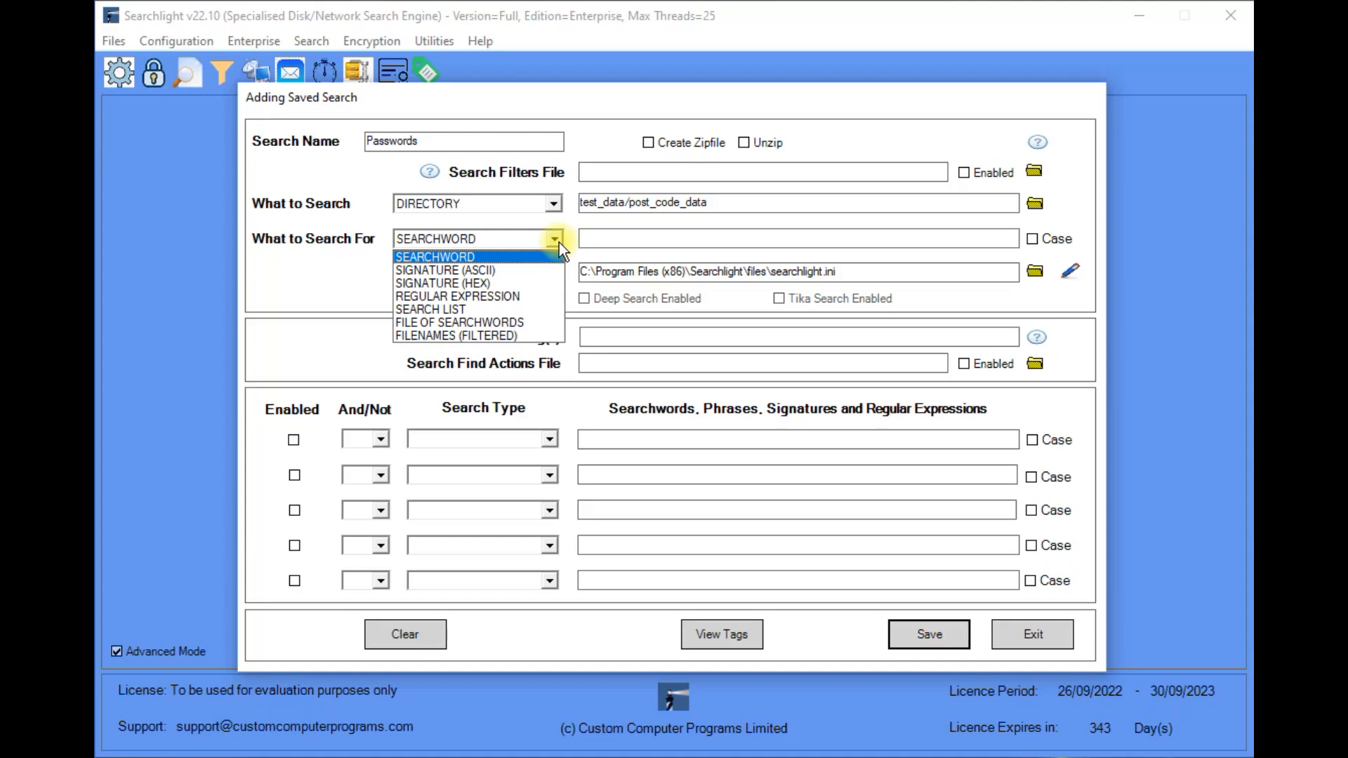
{"action": "left_click", "coordinate": [507, 323]}
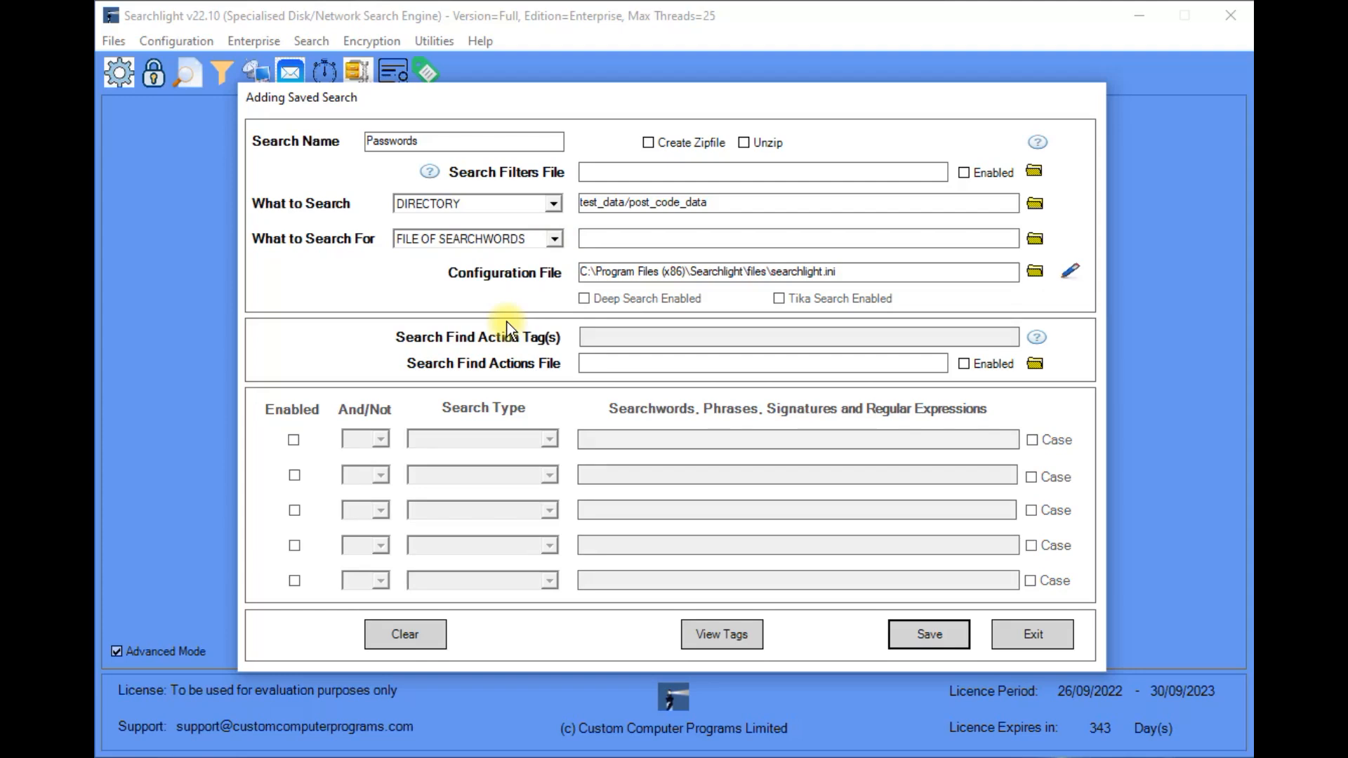
{"action": "left_click", "coordinate": [1034, 240]}
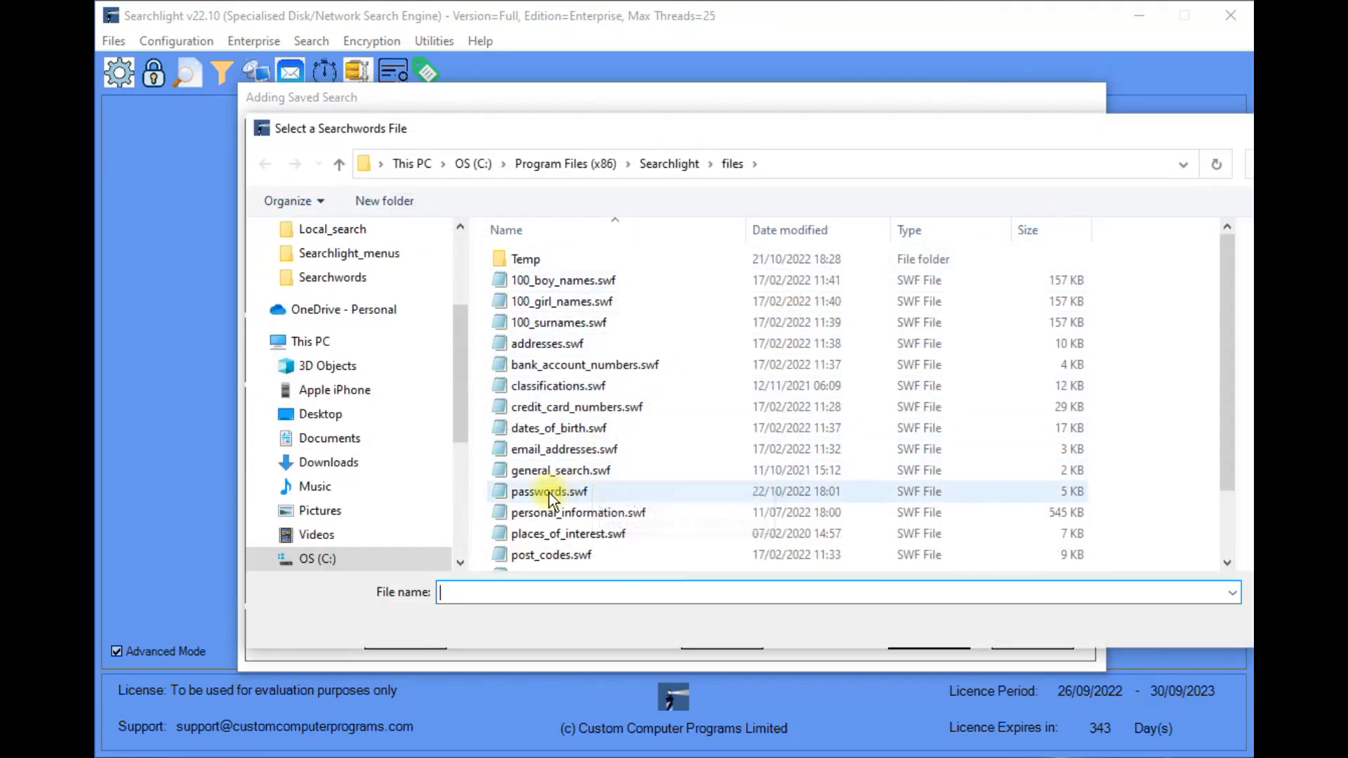
{"action": "double_click", "coordinate": [549, 493]}
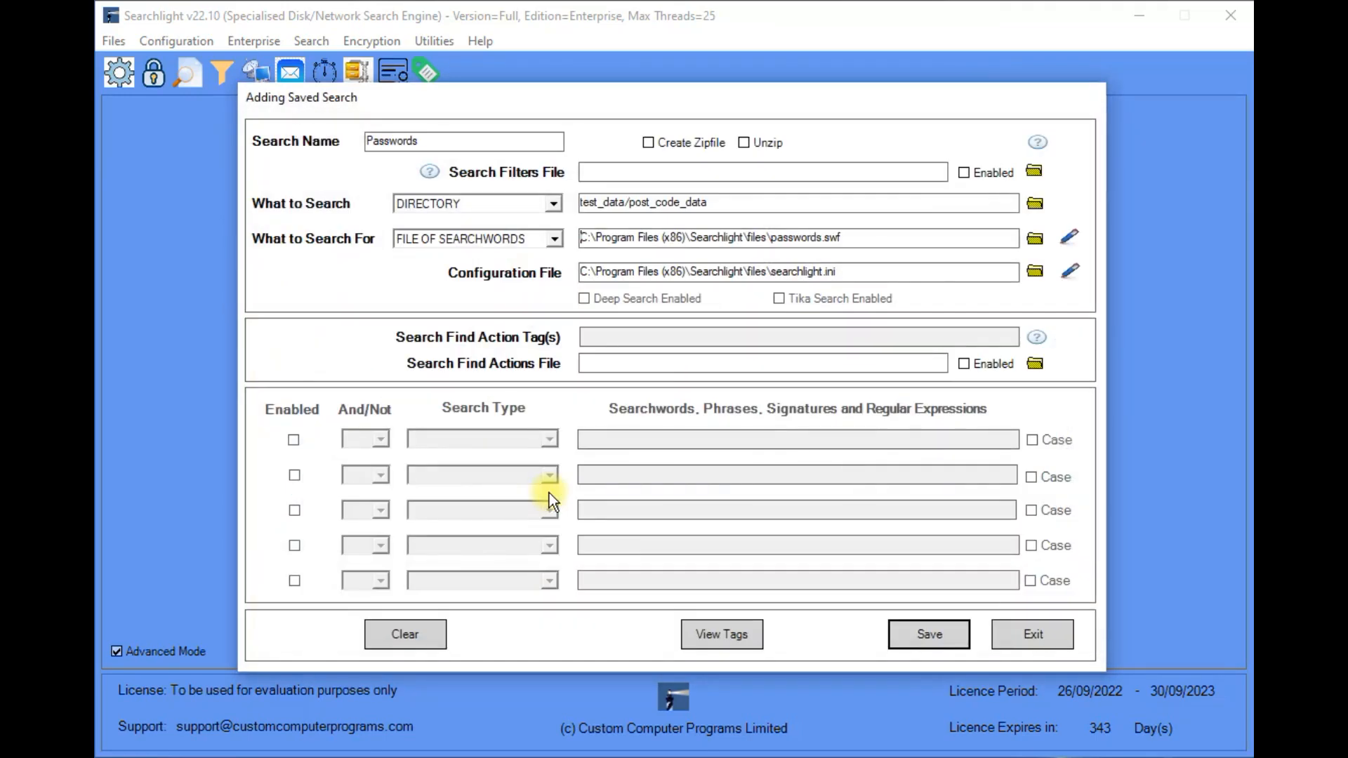
Step: Review the password and passwd entries in passwords.swf, then return to the saved search without changing them
{"action": "left_click", "coordinate": [1069, 237]}
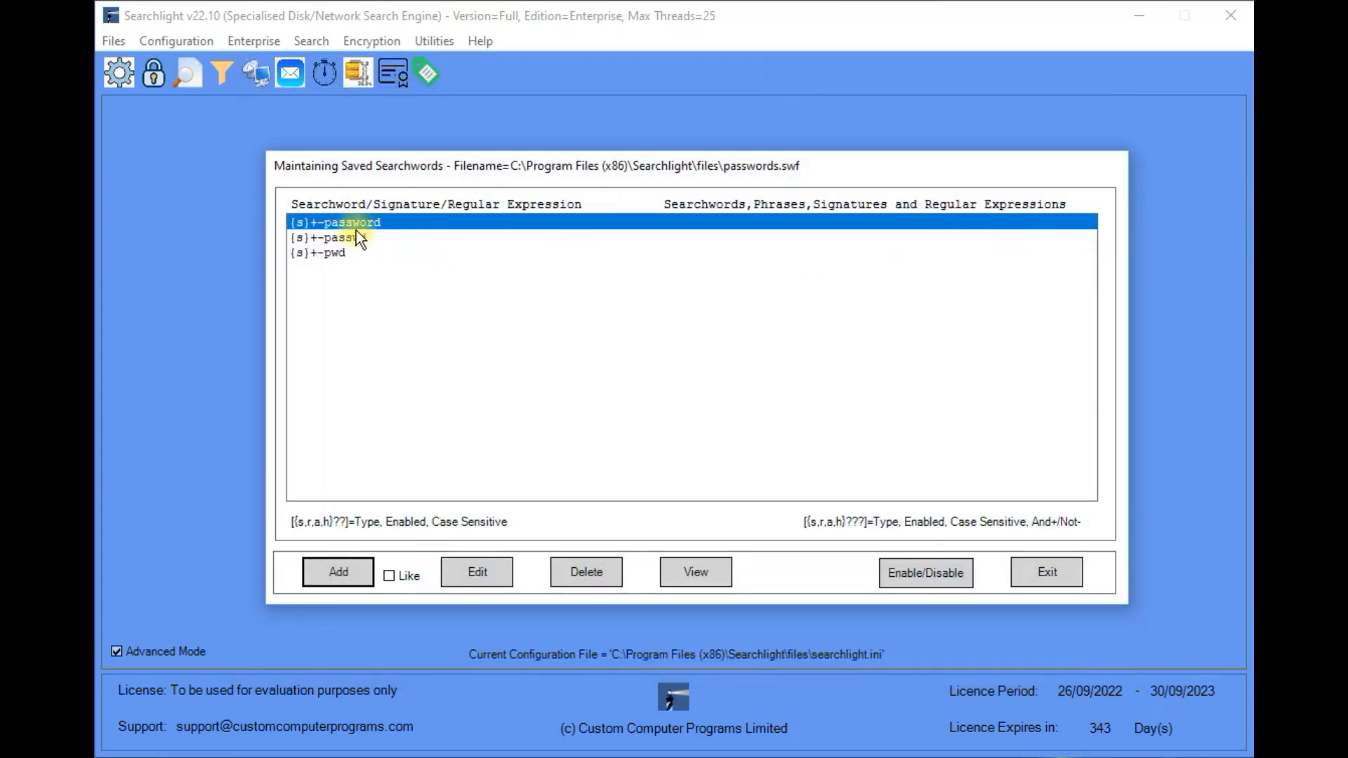
{"action": "double_click", "coordinate": [339, 224]}
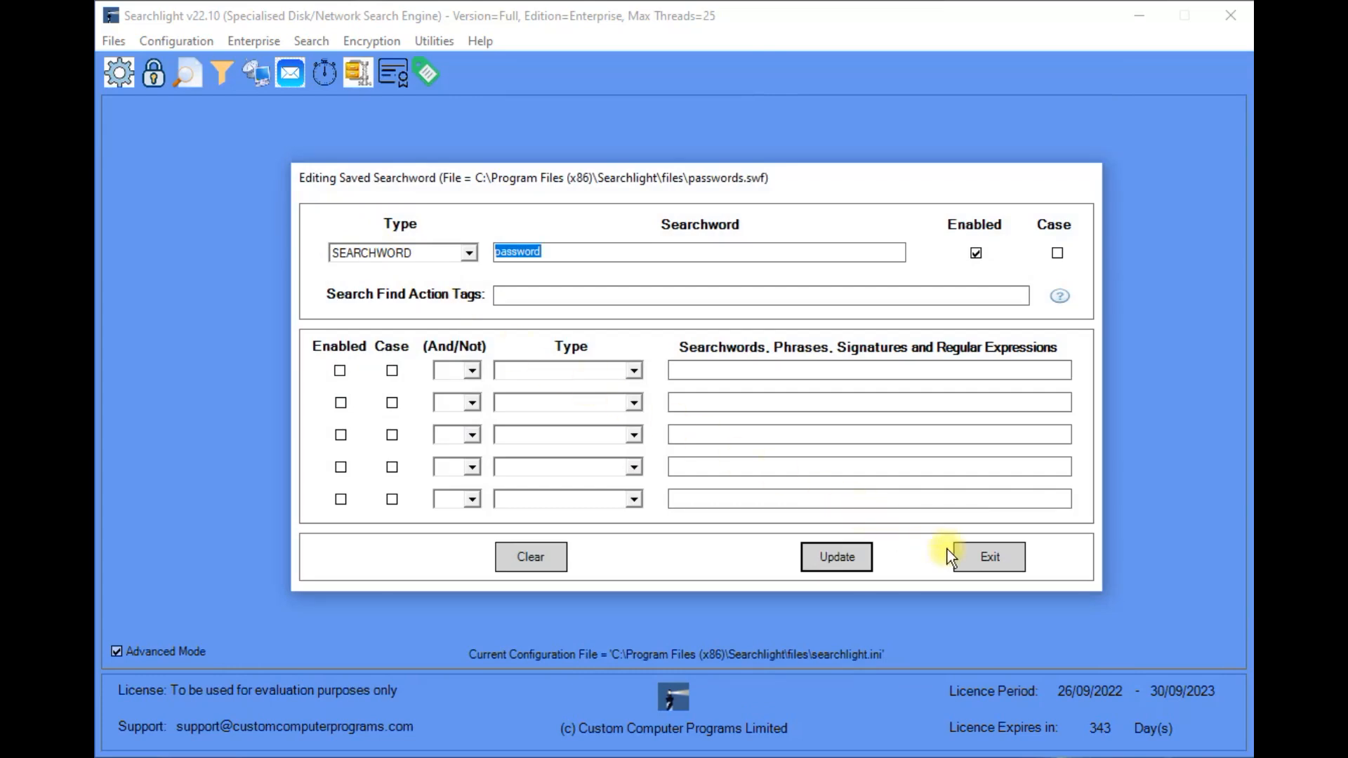
{"action": "left_click", "coordinate": [976, 562]}
{"action": "double_click", "coordinate": [312, 241]}
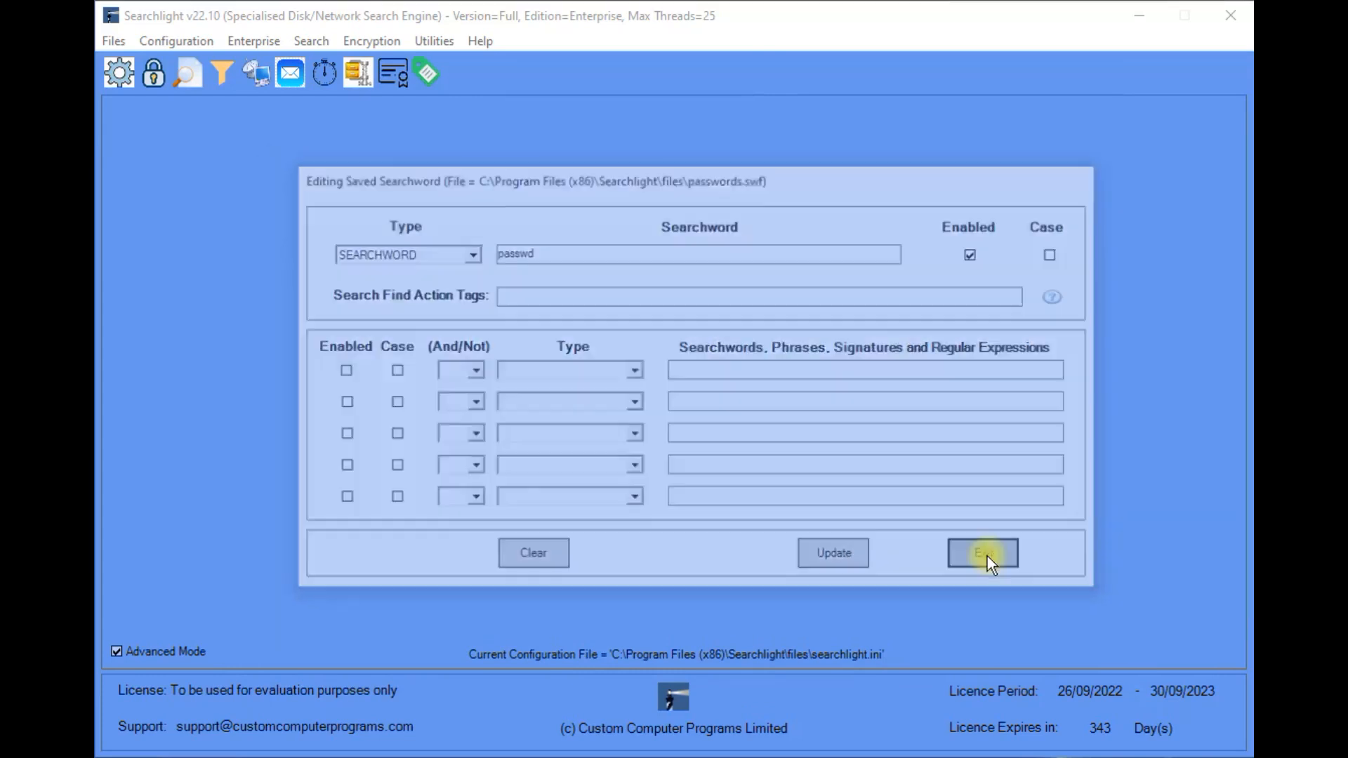
{"action": "left_click", "coordinate": [987, 557]}
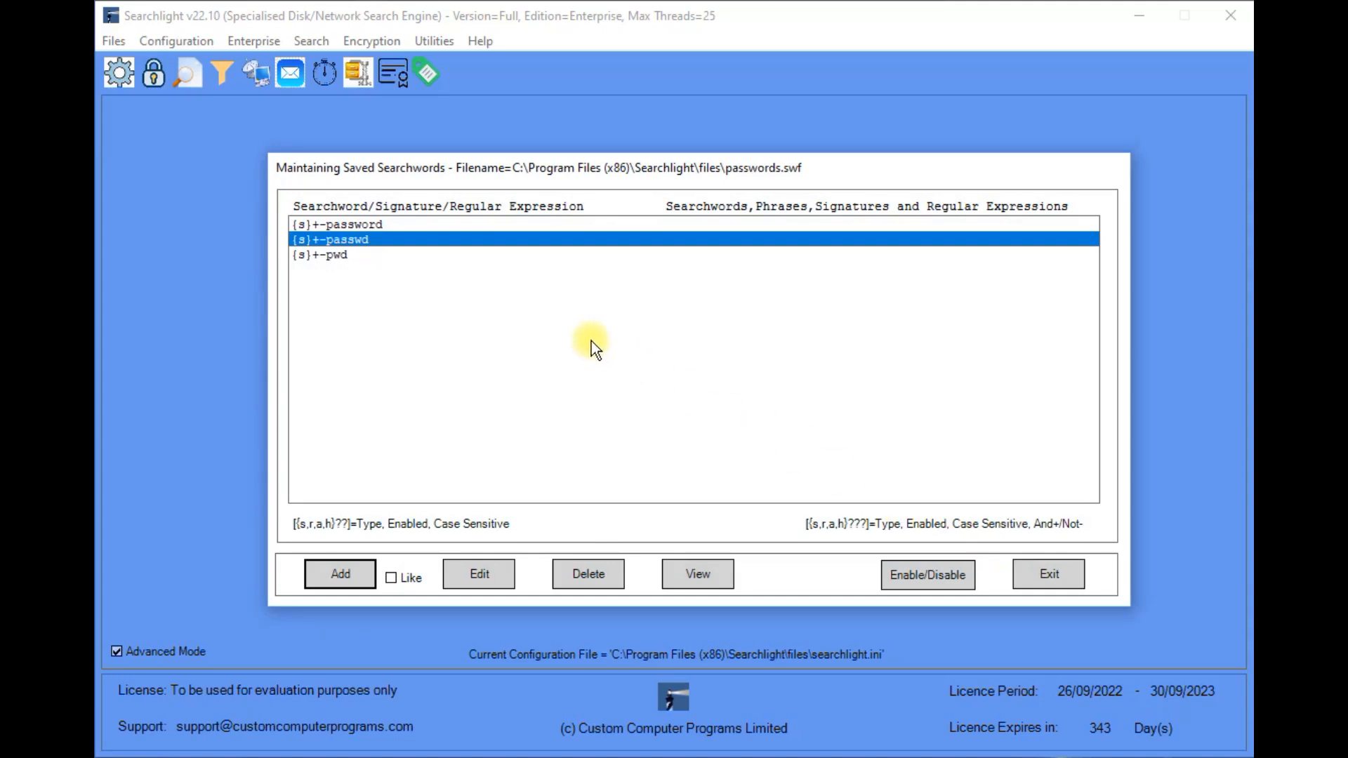
{"action": "left_click", "coordinate": [1022, 566]}
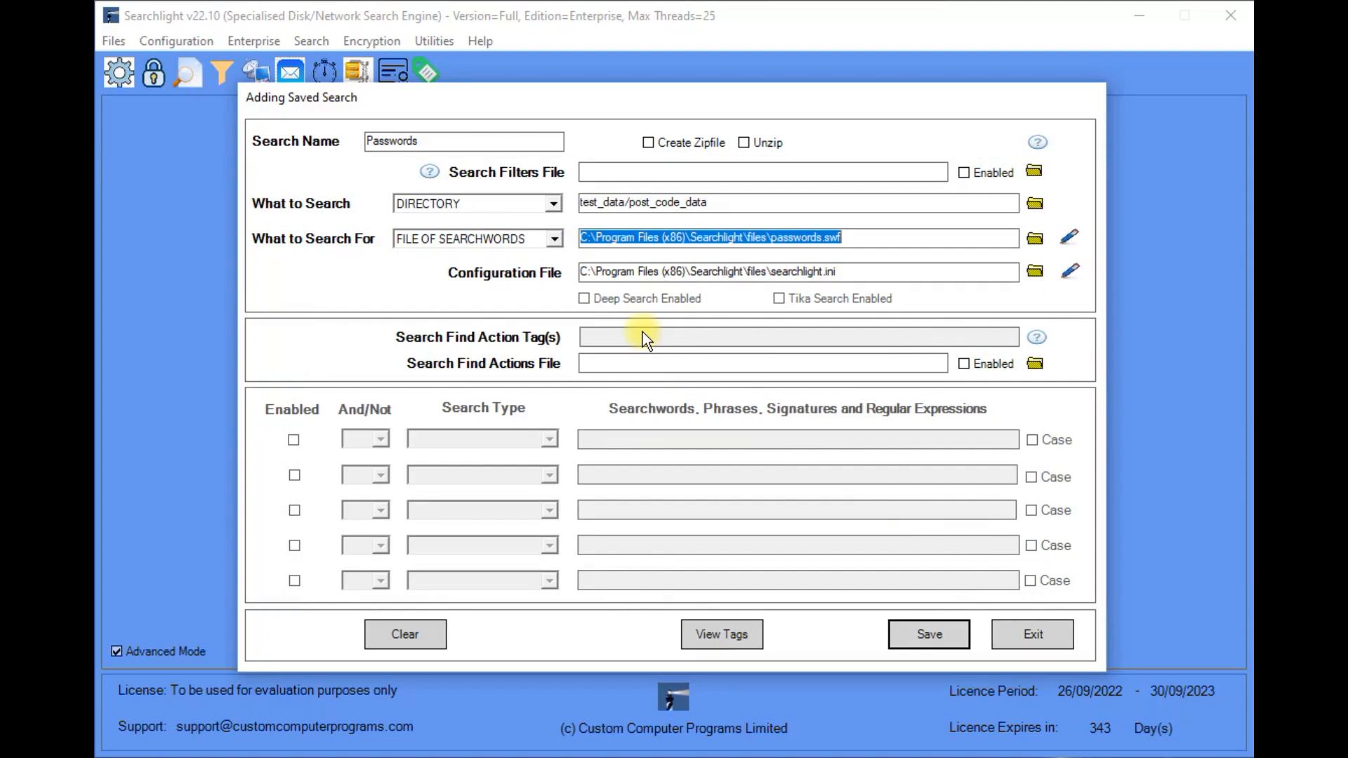
Step: Save the Passwords search and write the updated list of saved searches to savedsearches.ssf
{"action": "left_click", "coordinate": [919, 635]}
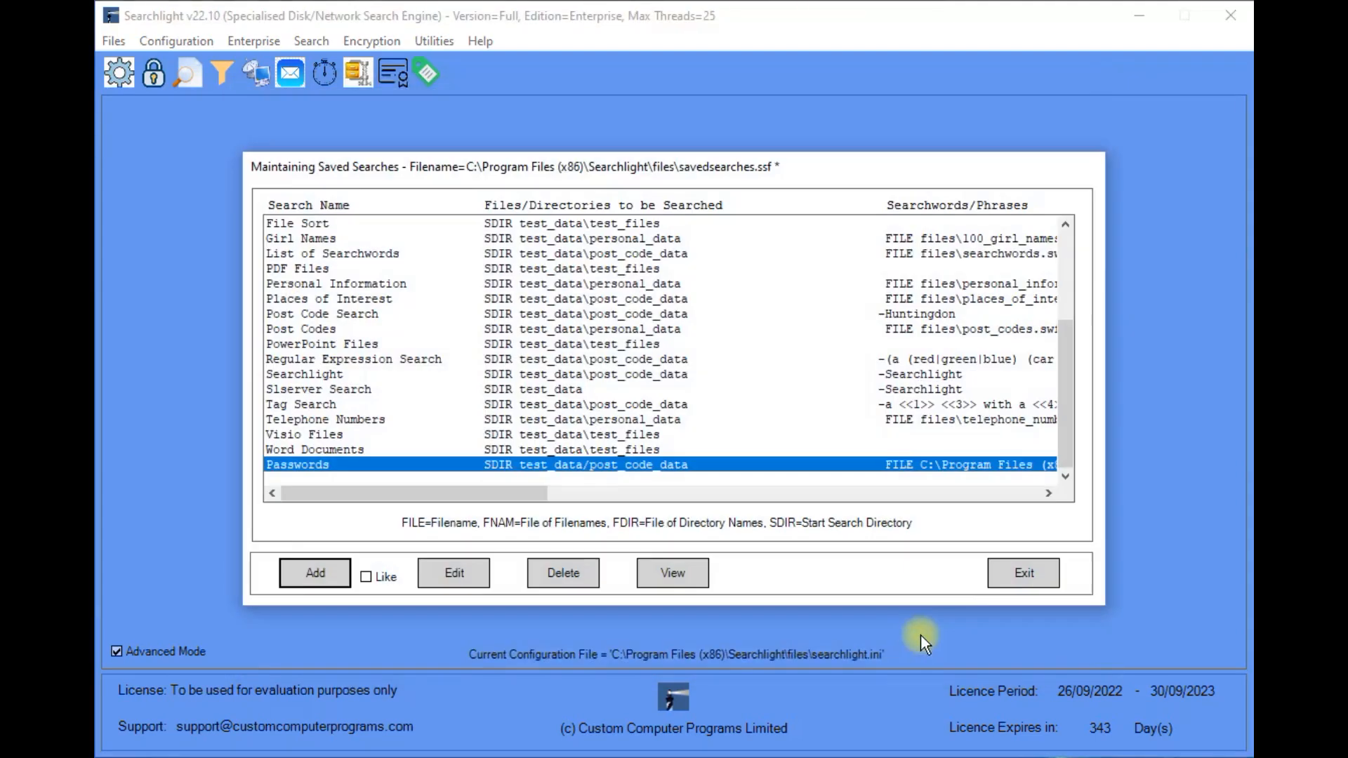
{"action": "left_click", "coordinate": [1014, 577]}
{"action": "left_click", "coordinate": [670, 456]}
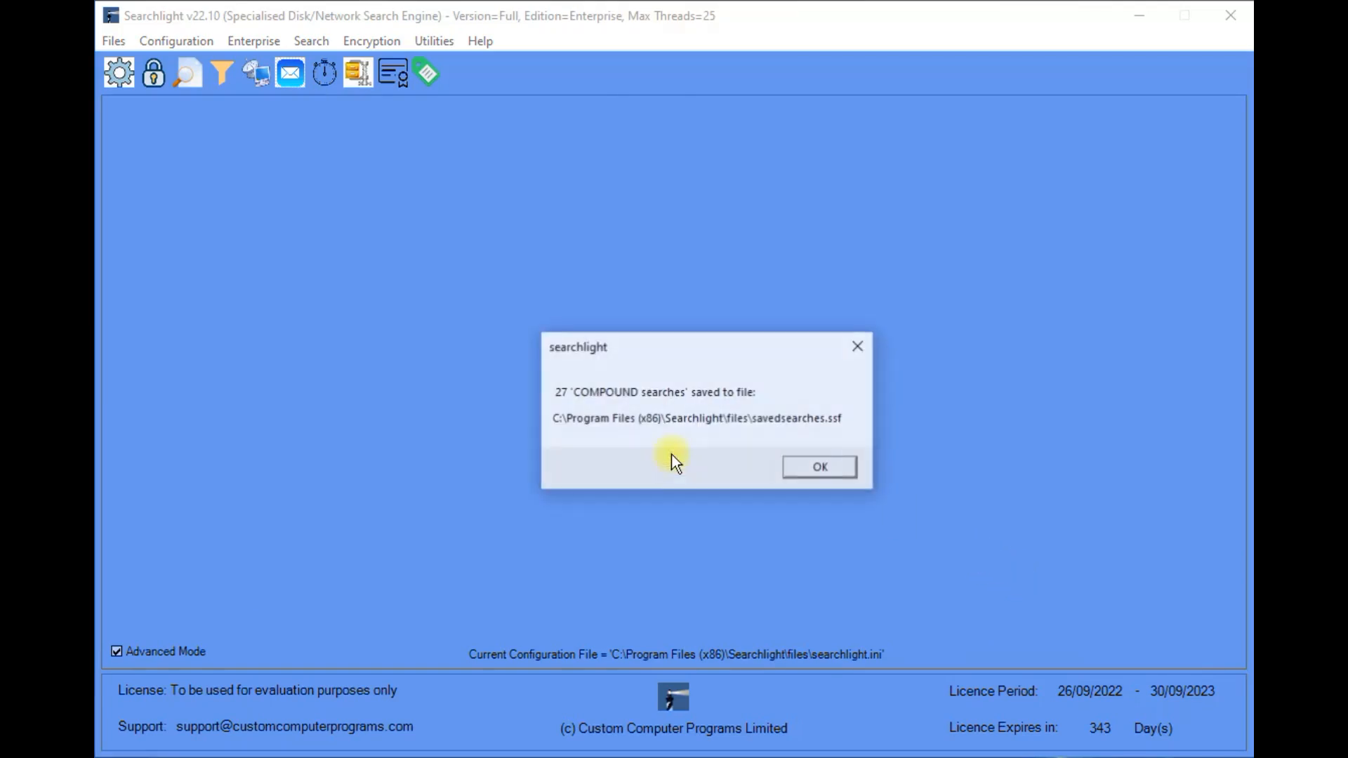
{"action": "left_click", "coordinate": [825, 470]}
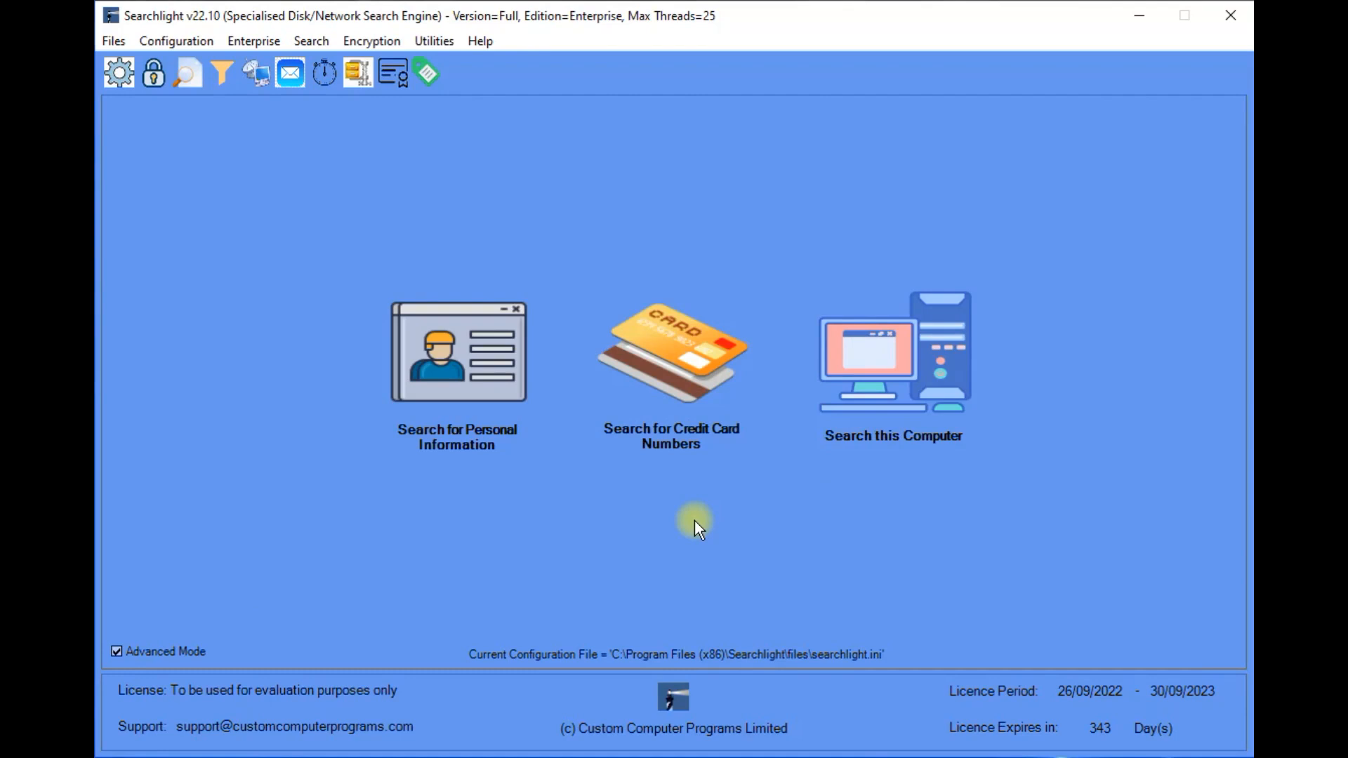
Step: Load the saved search Passwords into a search of this computer and run it
{"action": "left_click", "coordinate": [882, 352]}
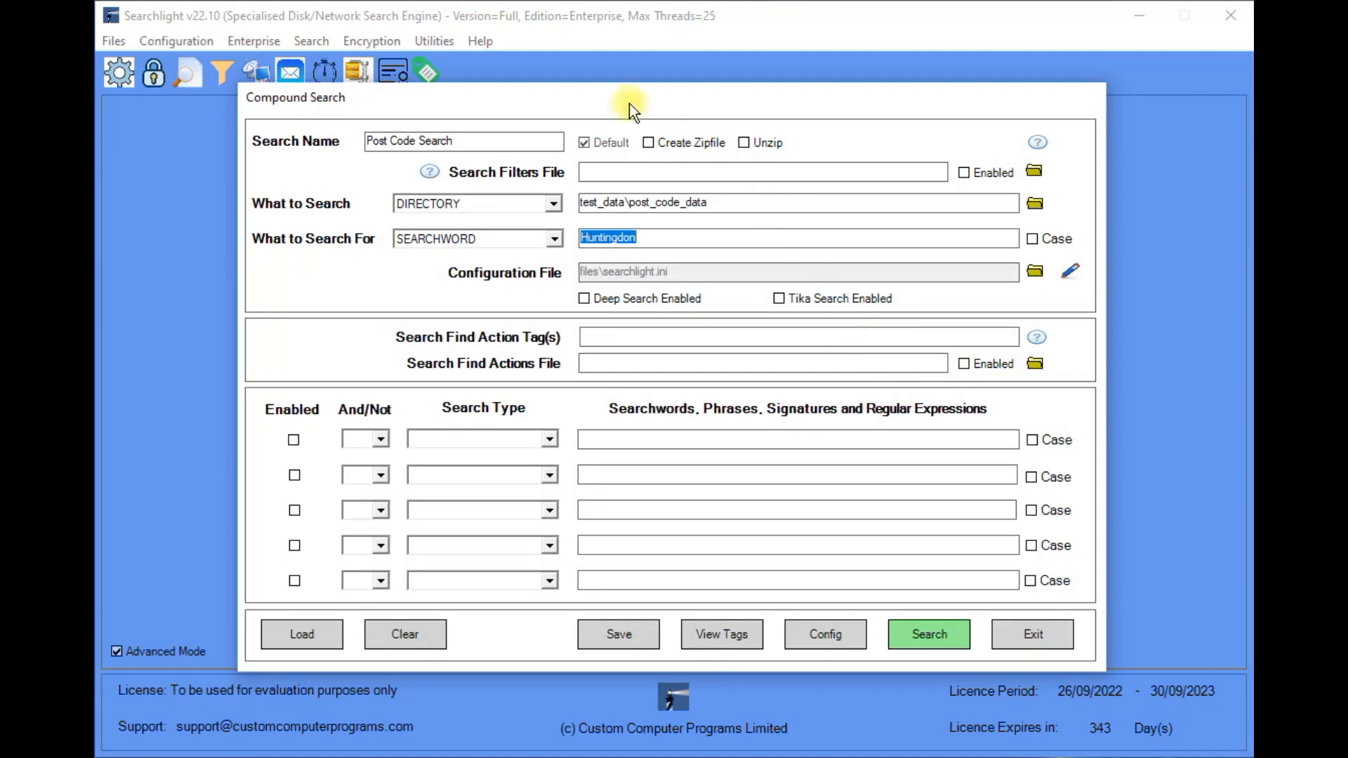
{"action": "left_click_drag", "start_coordinate": [457, 142], "coordinate": [353, 134]}
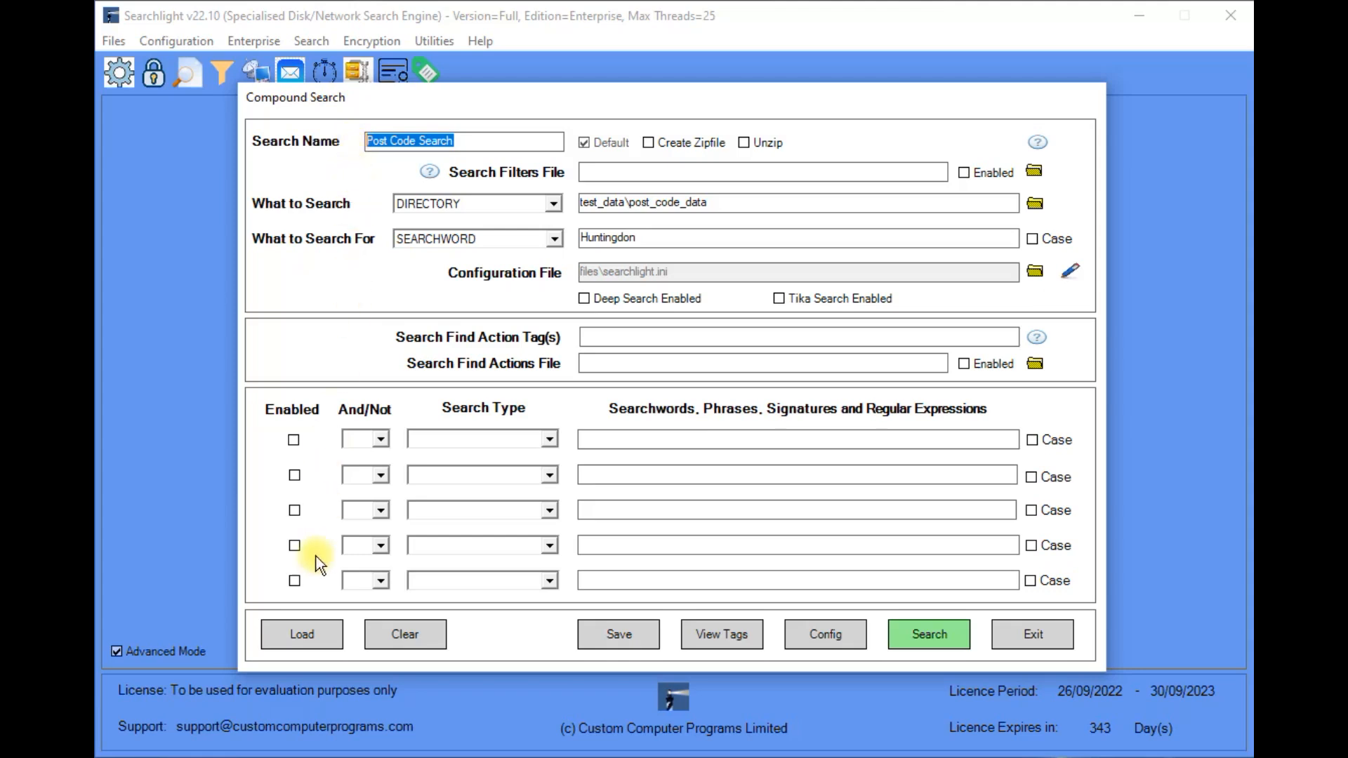
{"action": "left_click", "coordinate": [302, 636]}
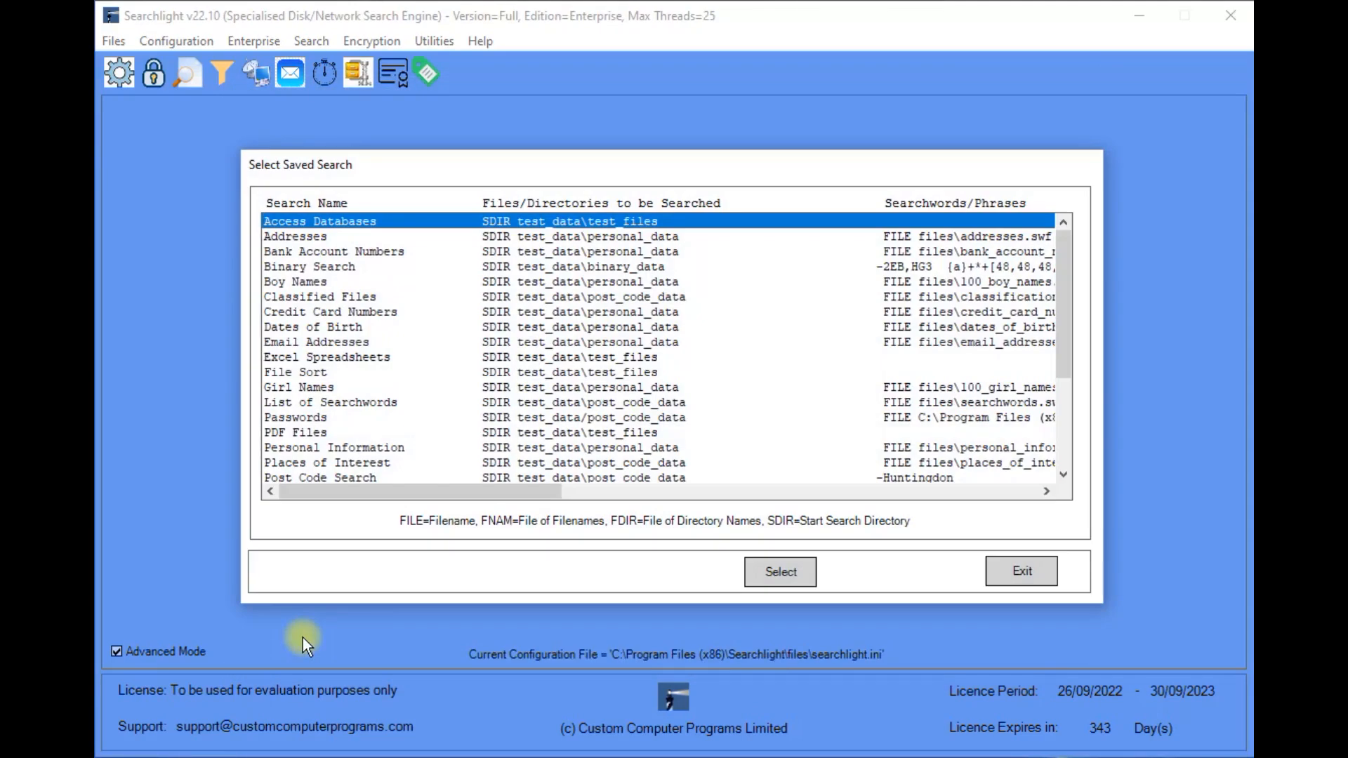
{"action": "left_click", "coordinate": [302, 420]}
{"action": "left_click", "coordinate": [771, 569]}
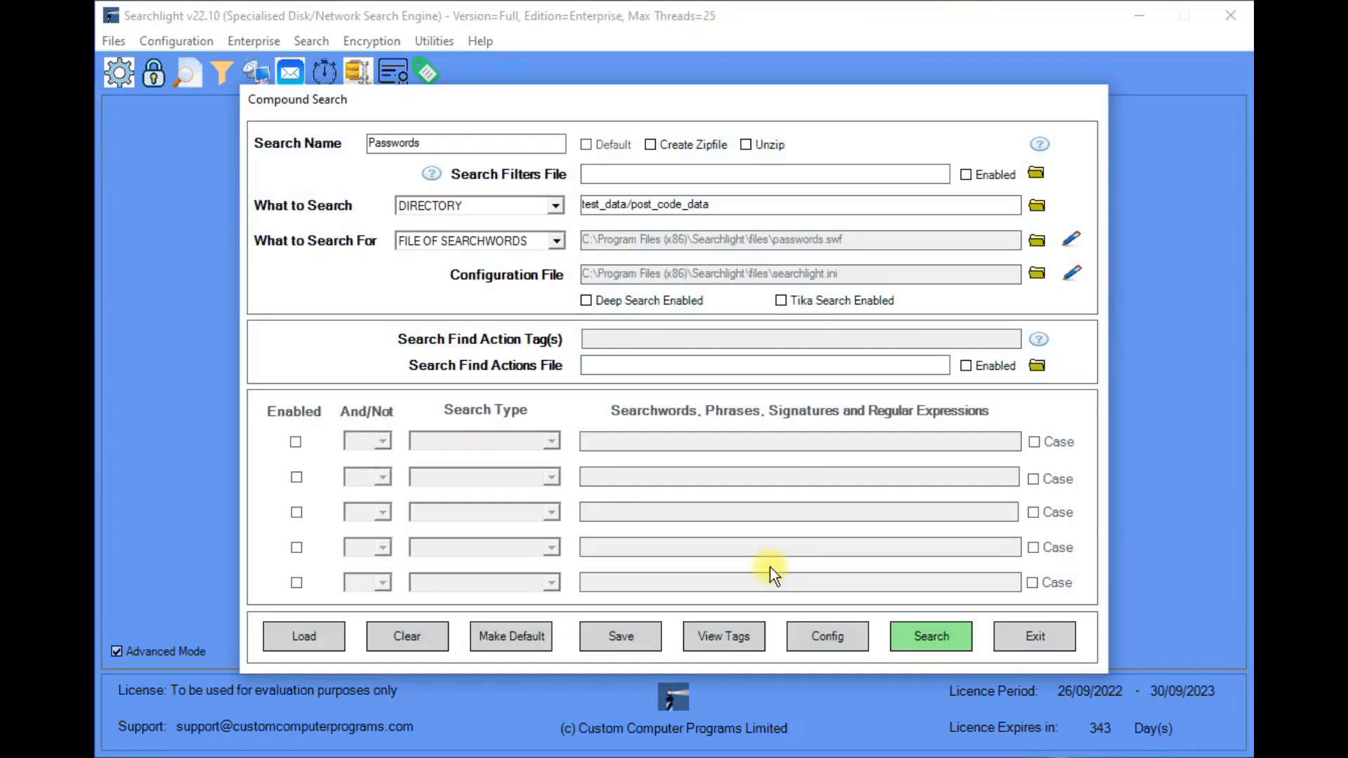
{"action": "left_click_drag", "start_coordinate": [431, 140], "coordinate": [338, 134]}
{"action": "left_click", "coordinate": [920, 633]}
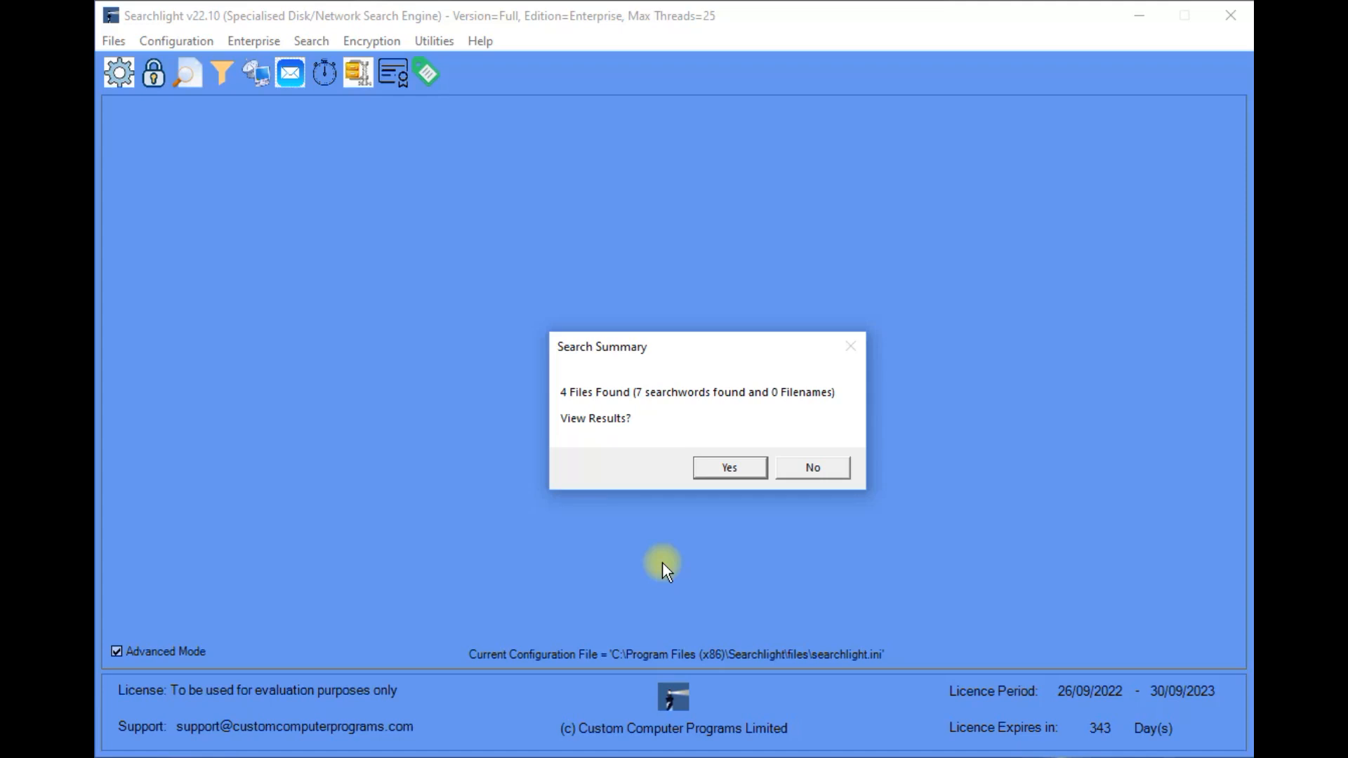
Step: View the search results and examine the filename and matching searchword for each found extract
{"action": "left_click", "coordinate": [722, 469]}
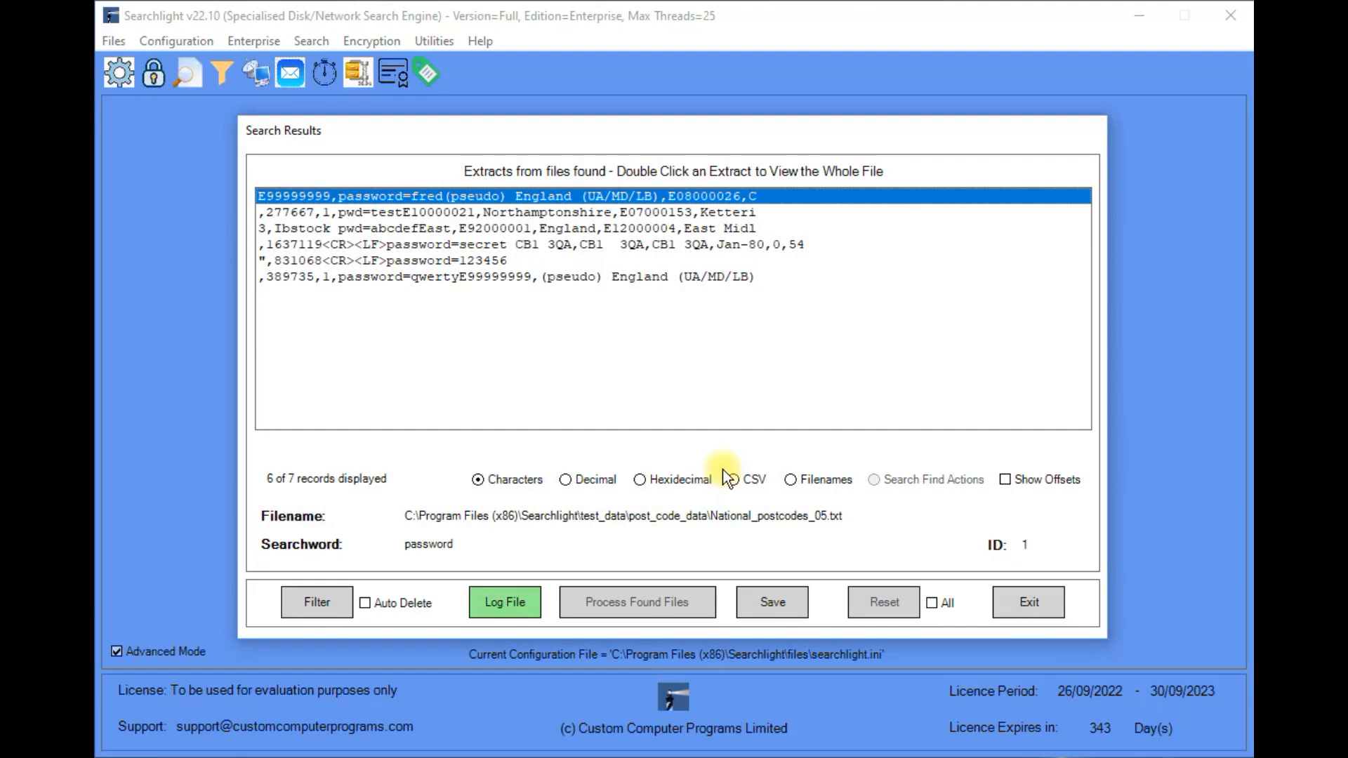
{"action": "left_click", "coordinate": [541, 218]}
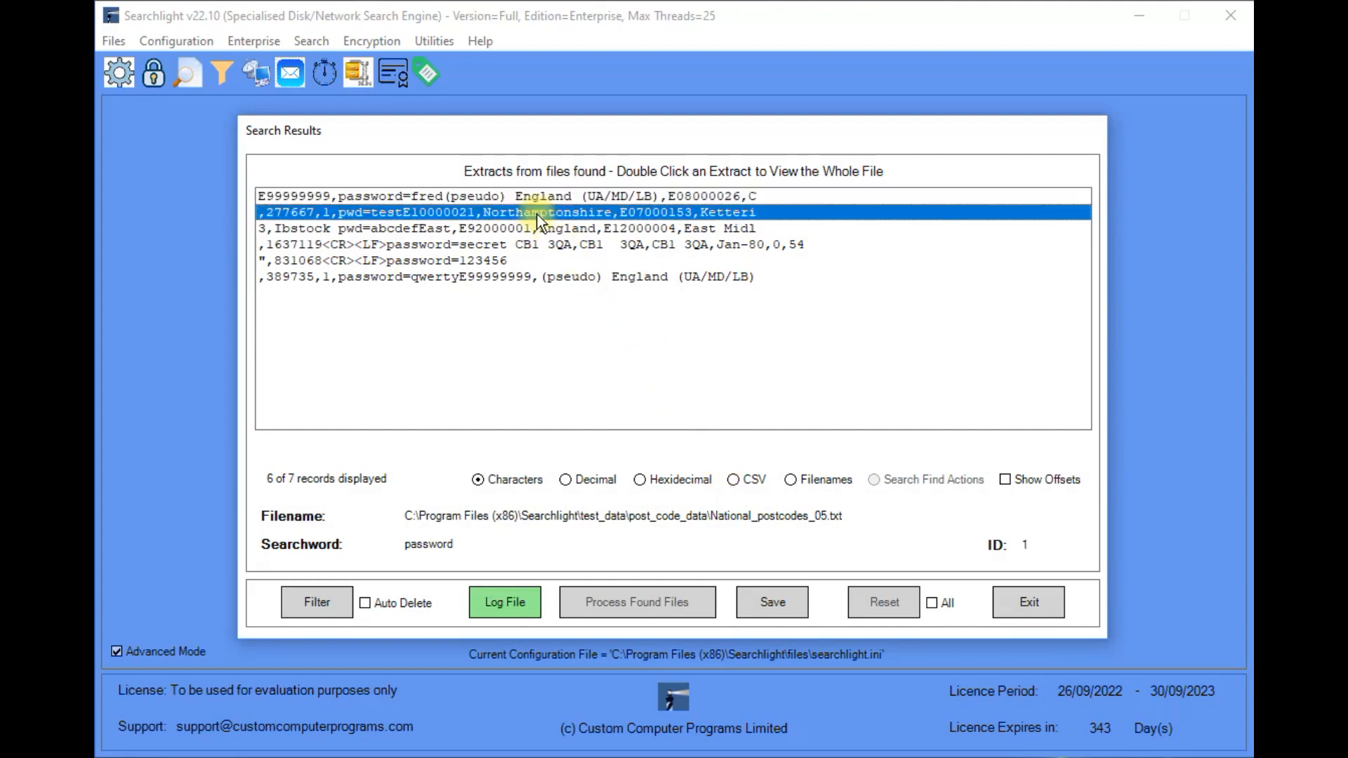
{"action": "left_click", "coordinate": [537, 233]}
{"action": "left_click", "coordinate": [537, 245]}
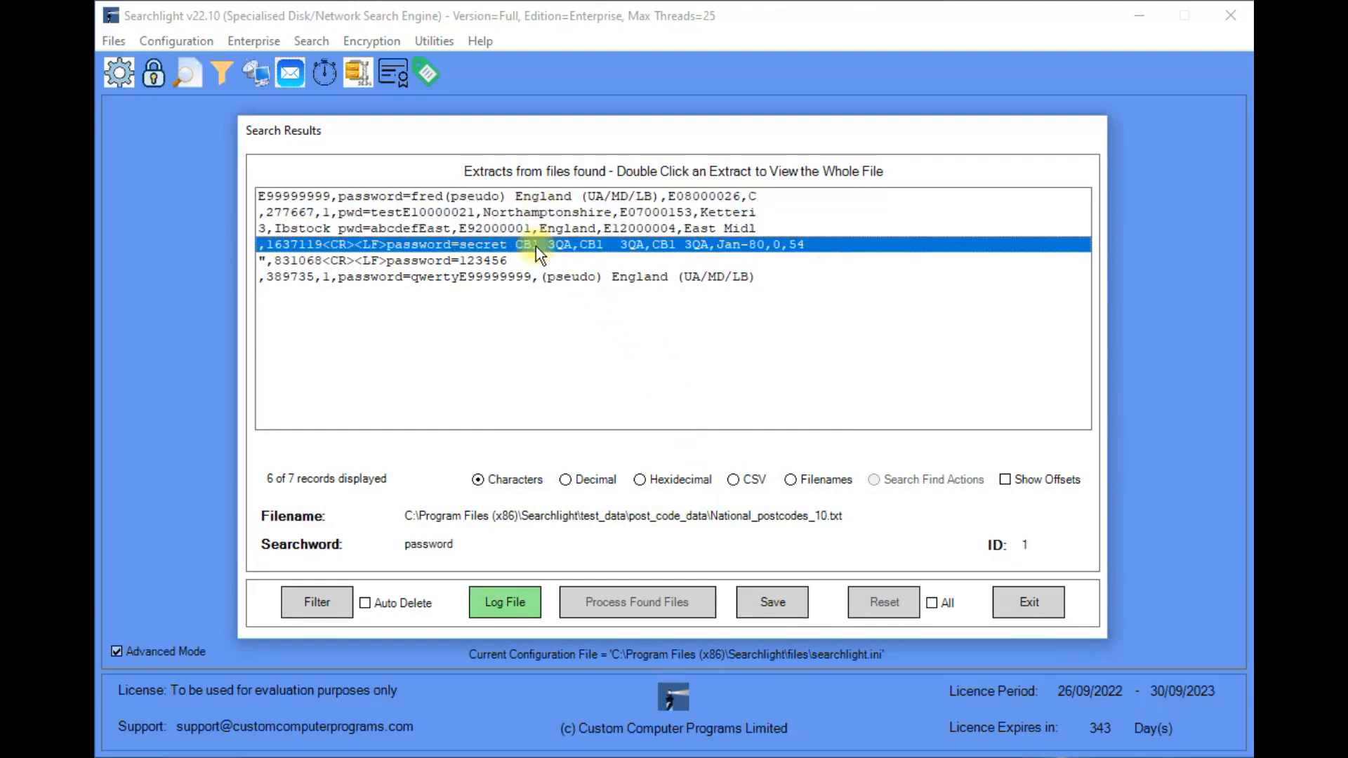
{"action": "left_click", "coordinate": [493, 260]}
{"action": "left_click", "coordinate": [498, 276]}
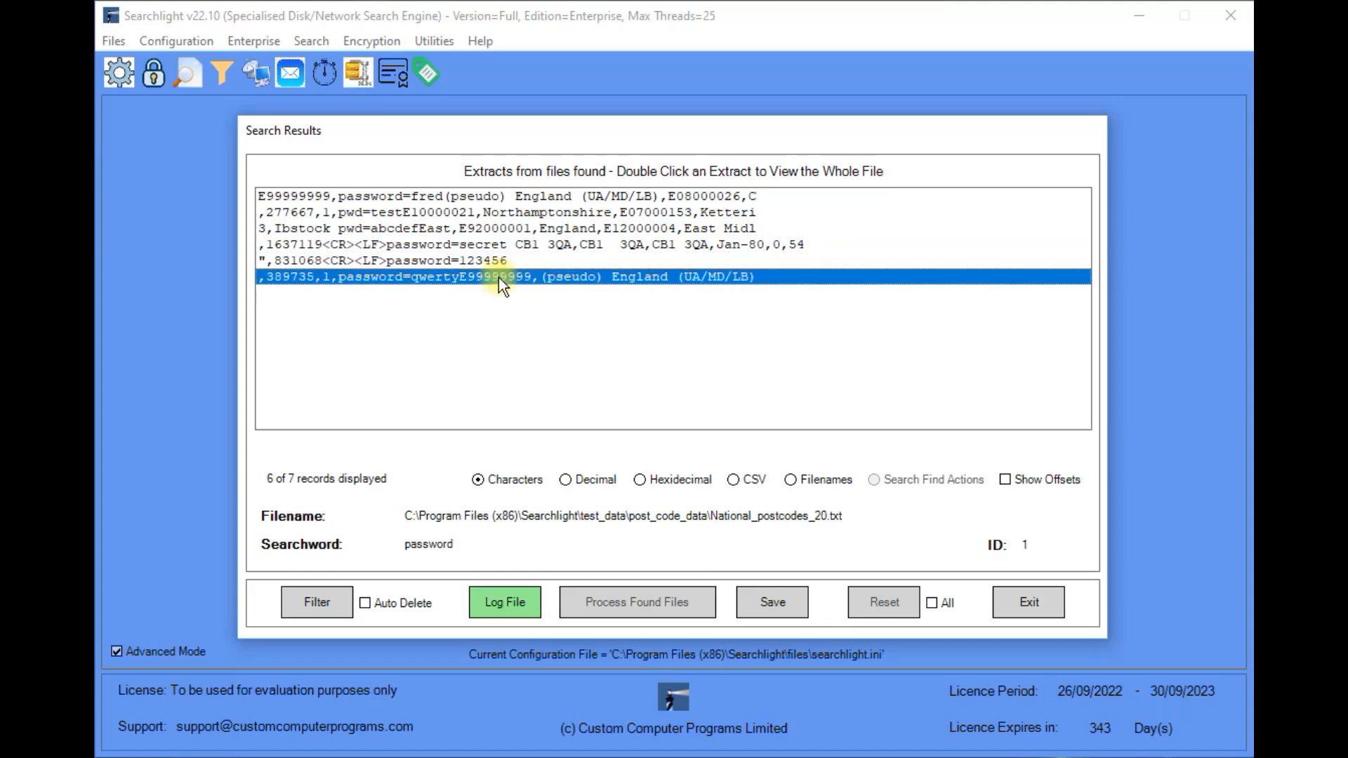
{"action": "left_click", "coordinate": [520, 244]}
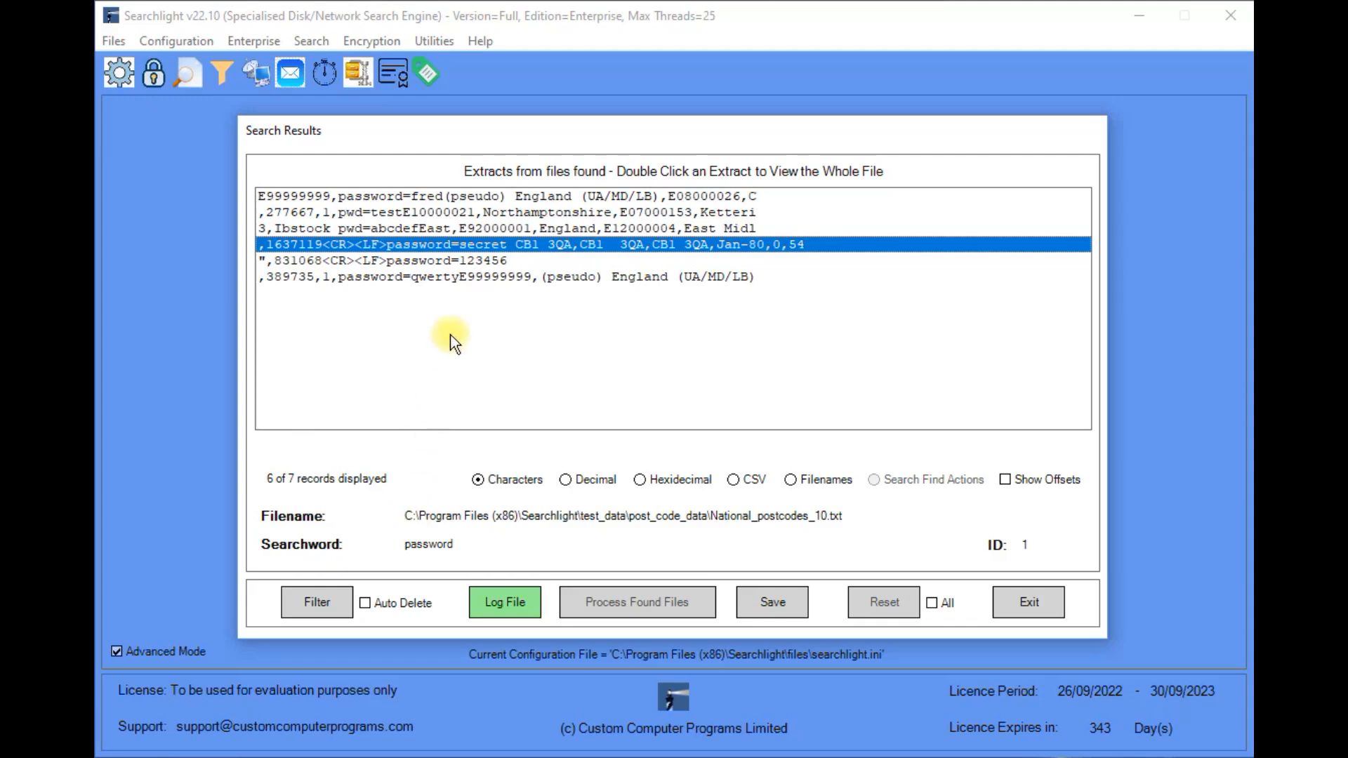
{"action": "left_click", "coordinate": [461, 229]}
{"action": "left_click", "coordinate": [463, 215]}
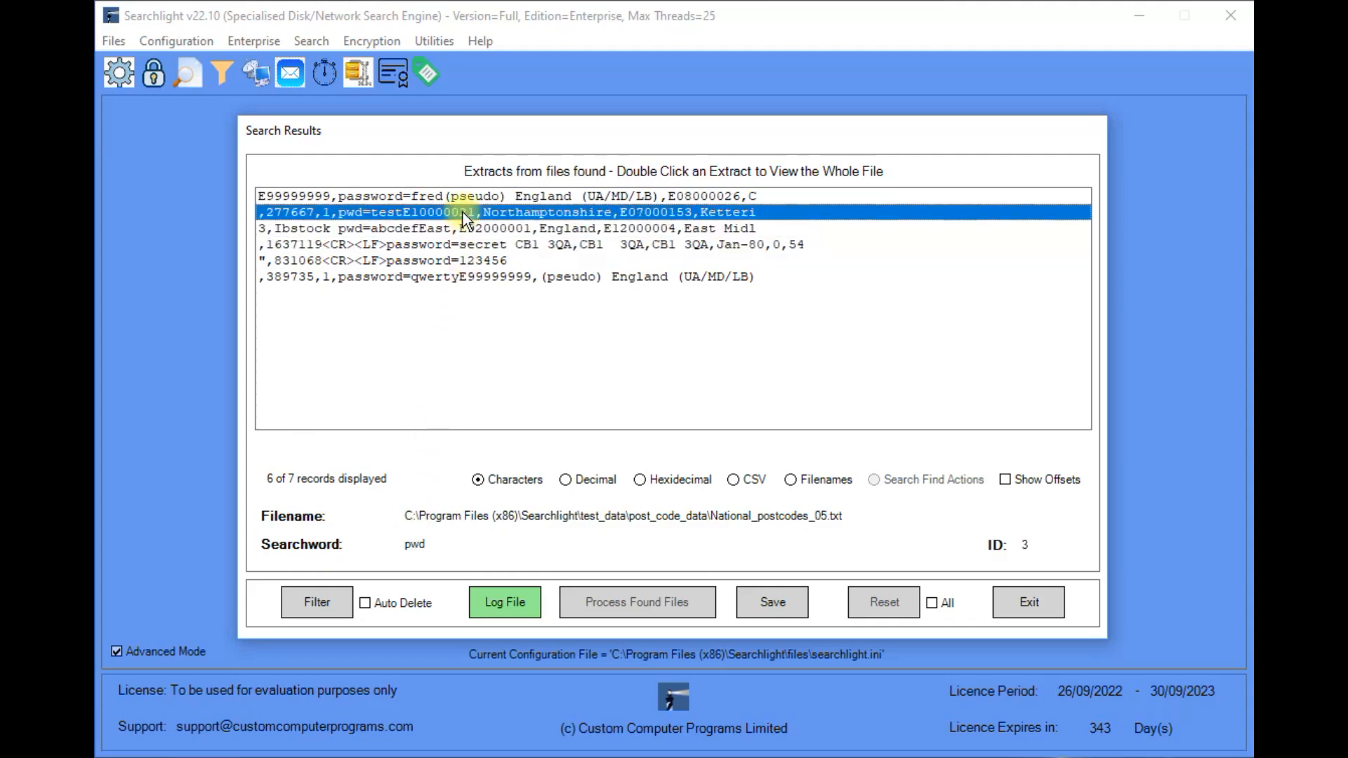
{"action": "left_click", "coordinate": [458, 261]}
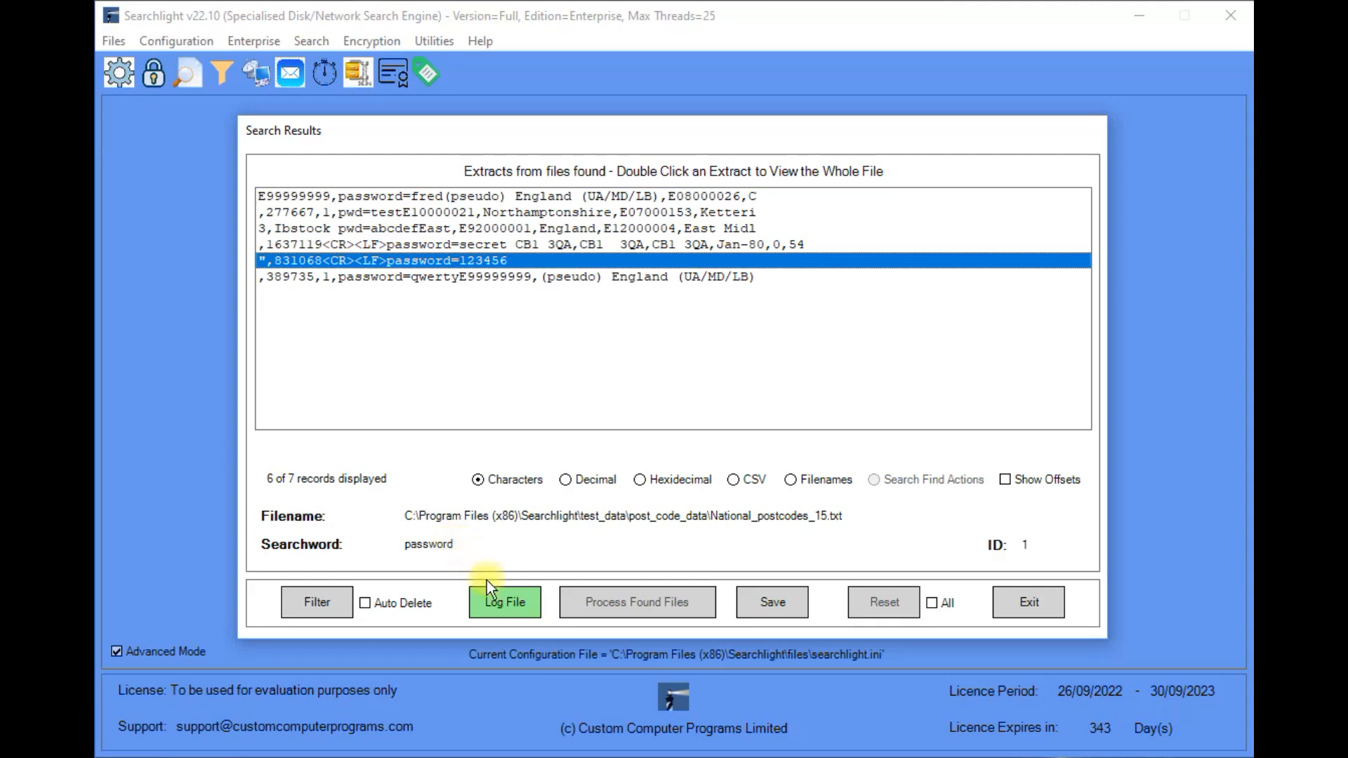
Step: Review the search parameters and per-file finds in the results log file, and close the results and the search form
{"action": "left_click", "coordinate": [503, 605]}
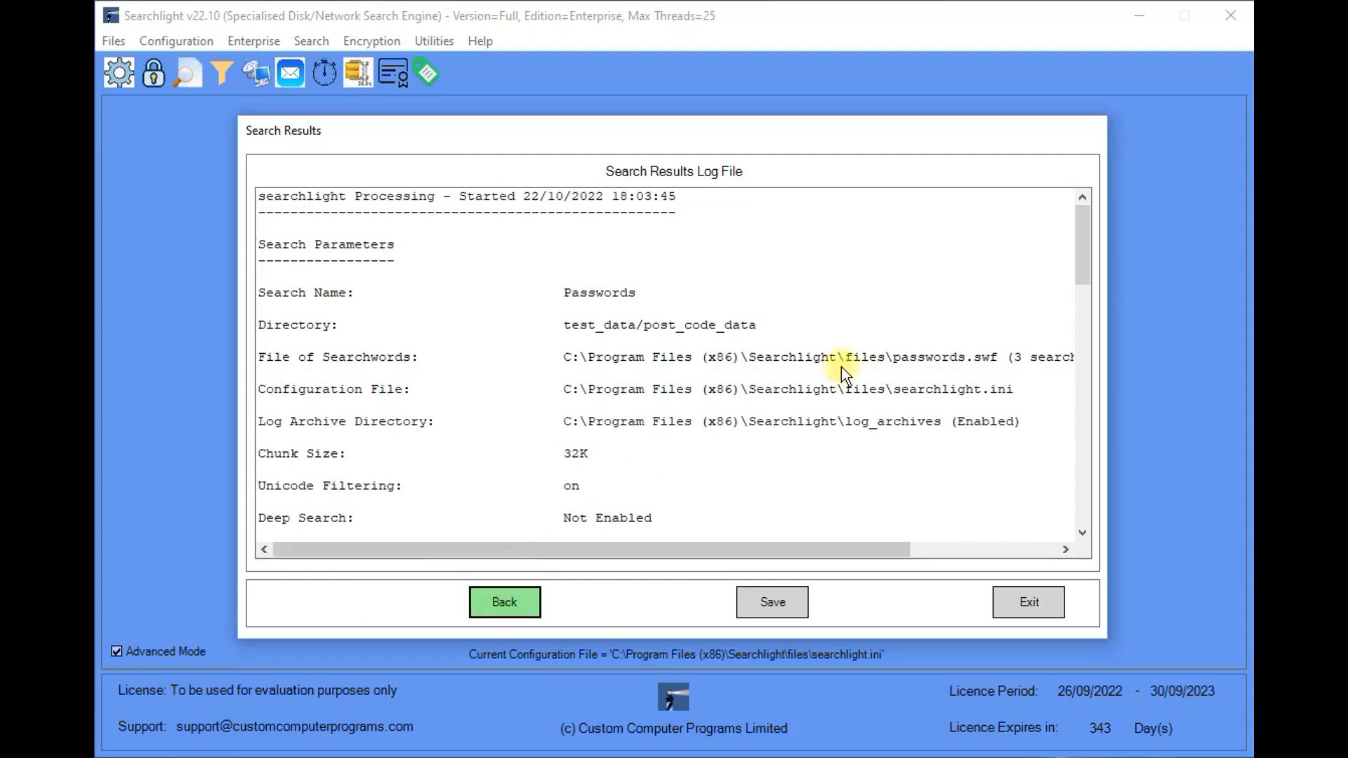
{"action": "left_click_drag", "start_coordinate": [1080, 242], "coordinate": [1053, 403]}
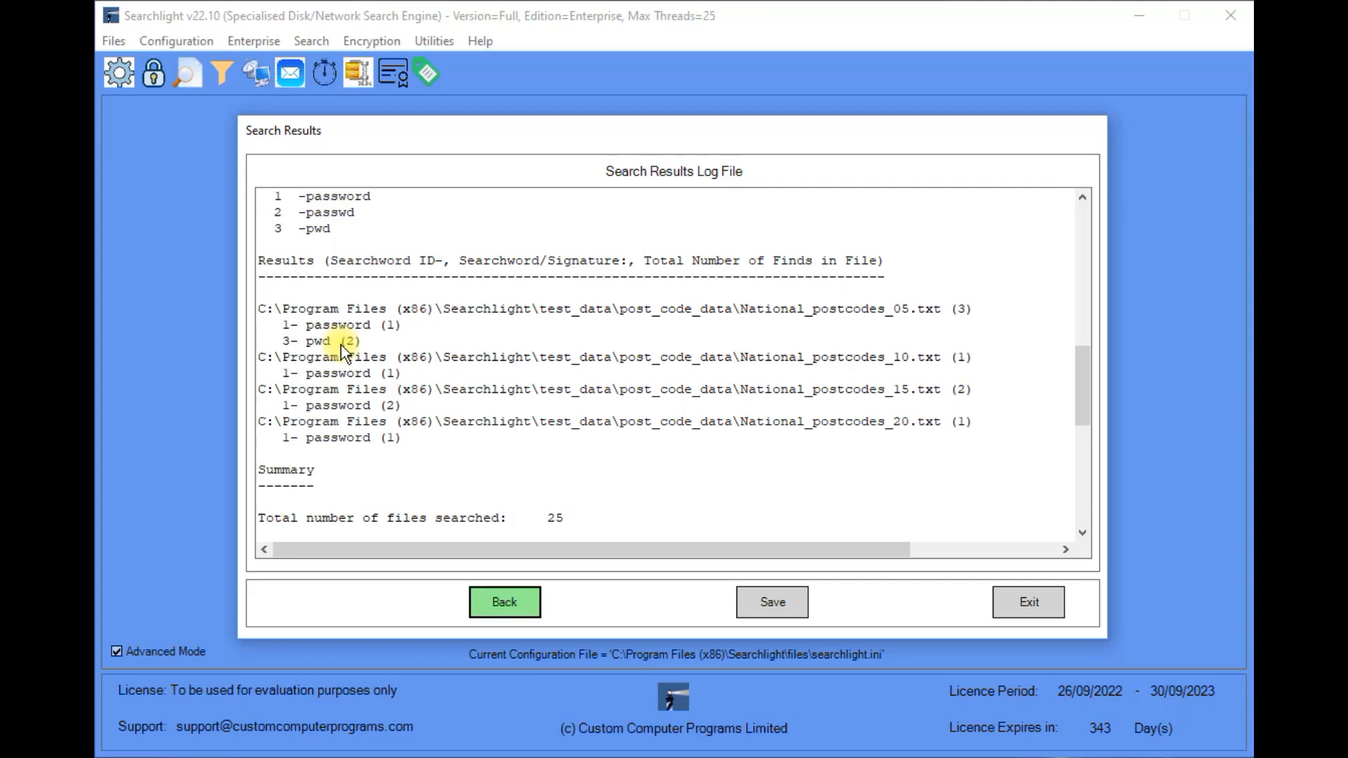
{"action": "left_click", "coordinate": [1029, 604]}
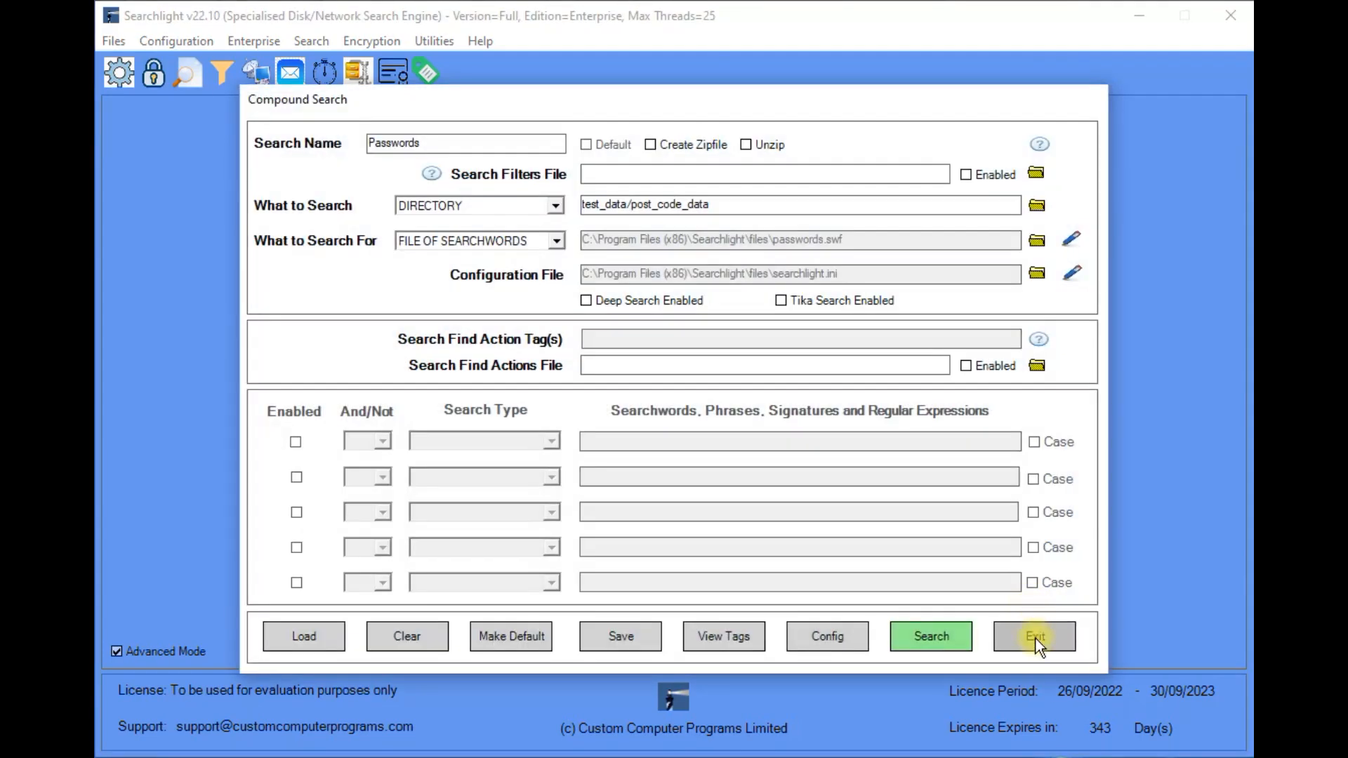
{"action": "left_click", "coordinate": [1036, 639]}
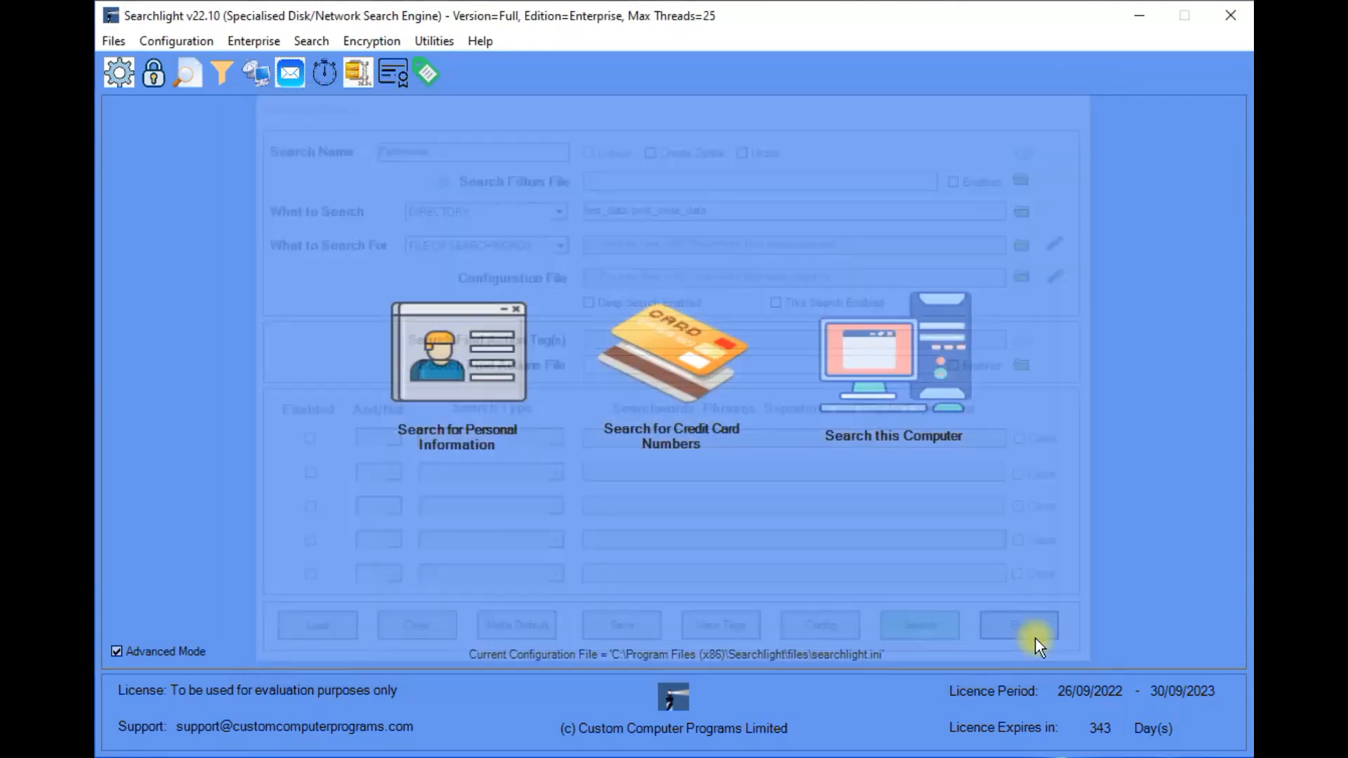